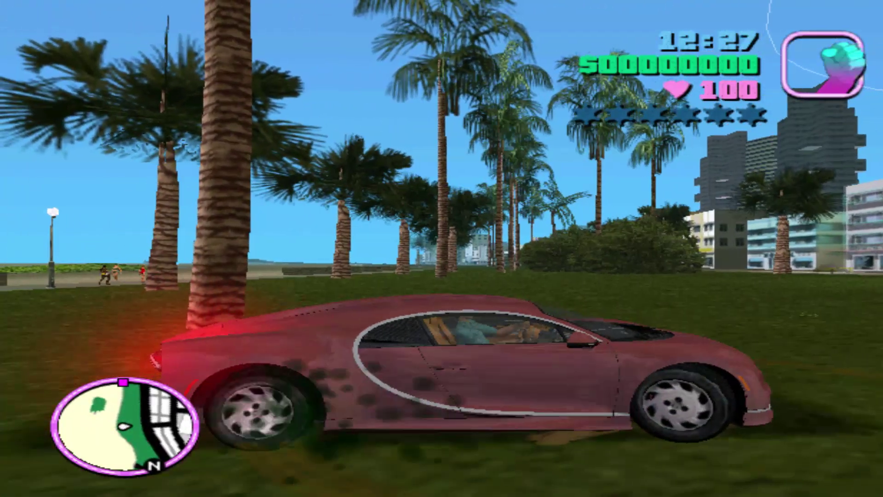
{"action": "key", "text": "w"}
{"action": "key", "text": "a"}
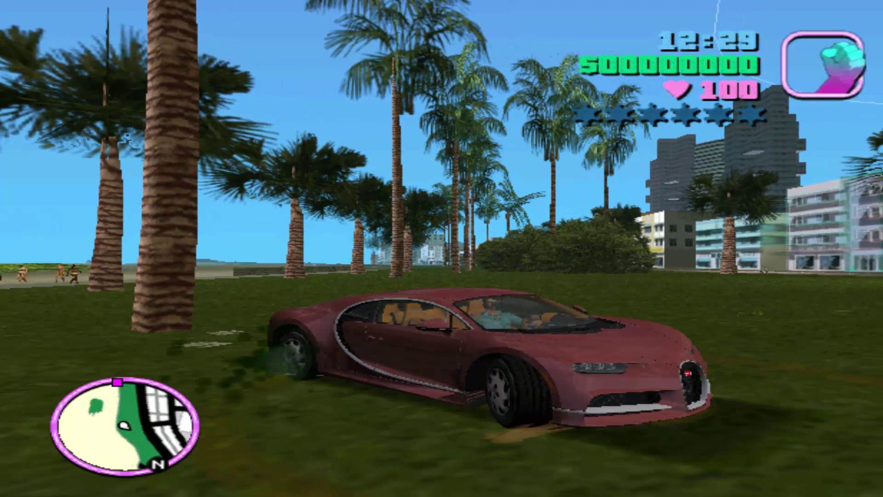
{"action": "key", "text": "w"}
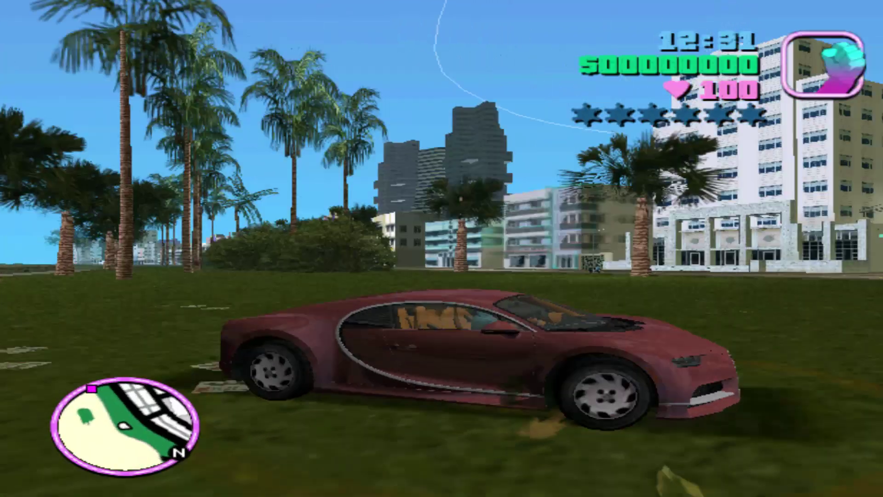
{"action": "key", "text": "w"}
{"action": "key", "text": "a"}
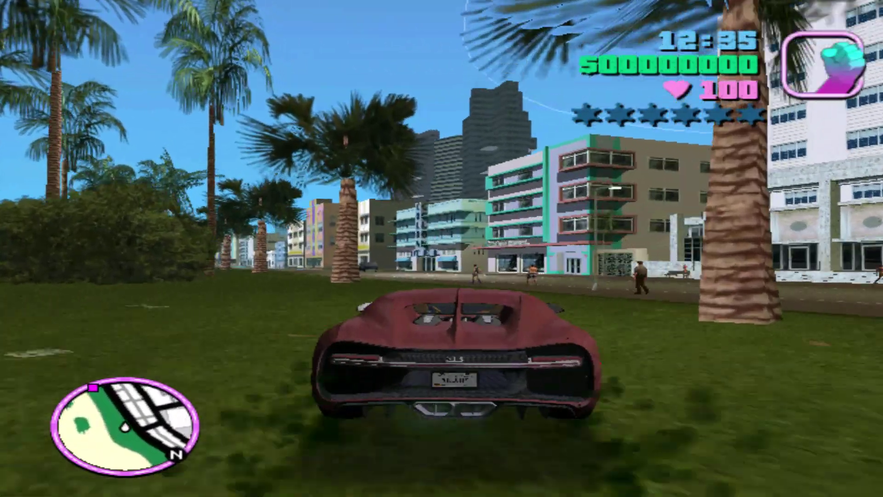
{"action": "key", "text": "w"}
{"action": "key", "text": "w"}
{"action": "key", "text": "d"}
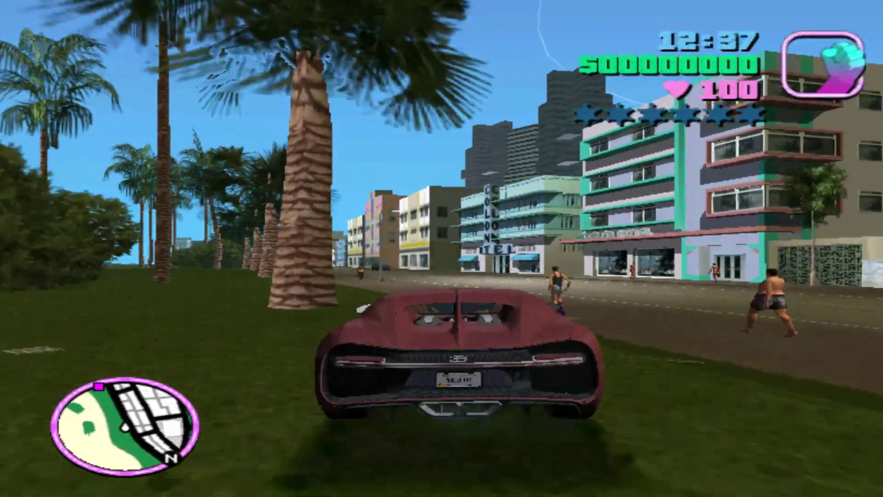
{"action": "key", "text": "w"}
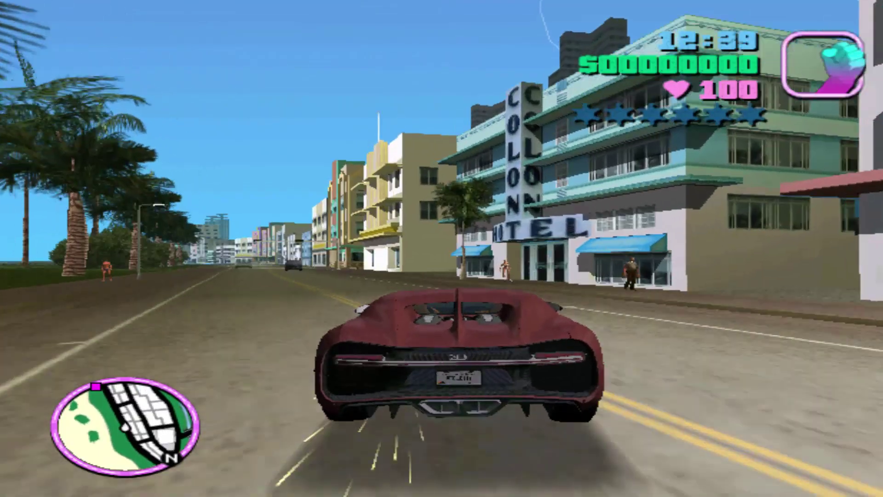
{"action": "key", "text": "d"}
{"action": "key", "text": "w"}
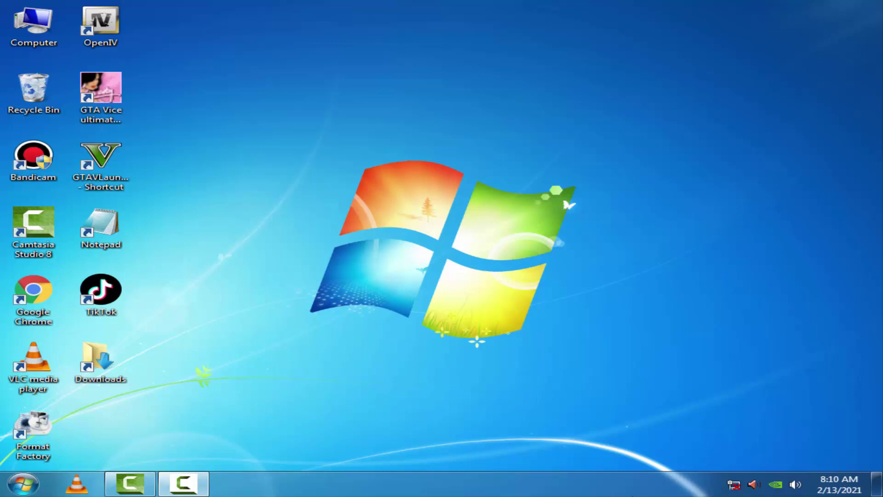
- Open the Downloads folder and extract the 4-imgtool-v13 archive directly into it
{"action": "double_click", "coordinate": [54, 8]}
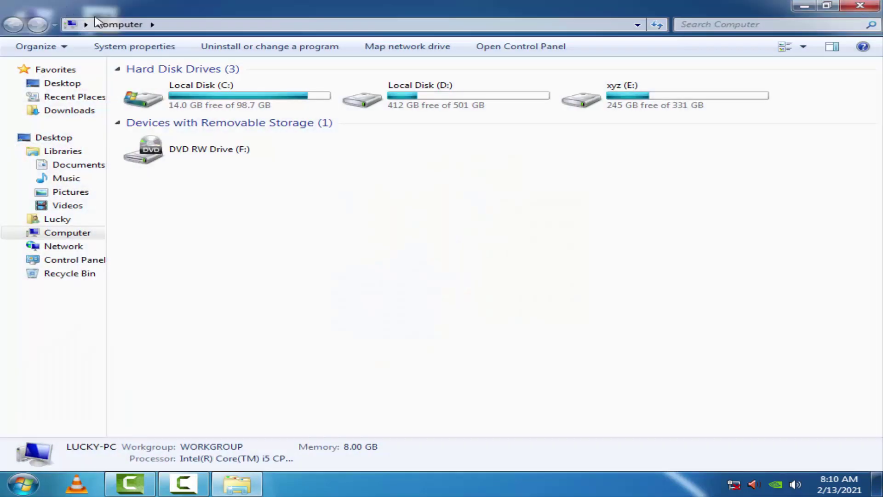
{"action": "left_click", "coordinate": [89, 112]}
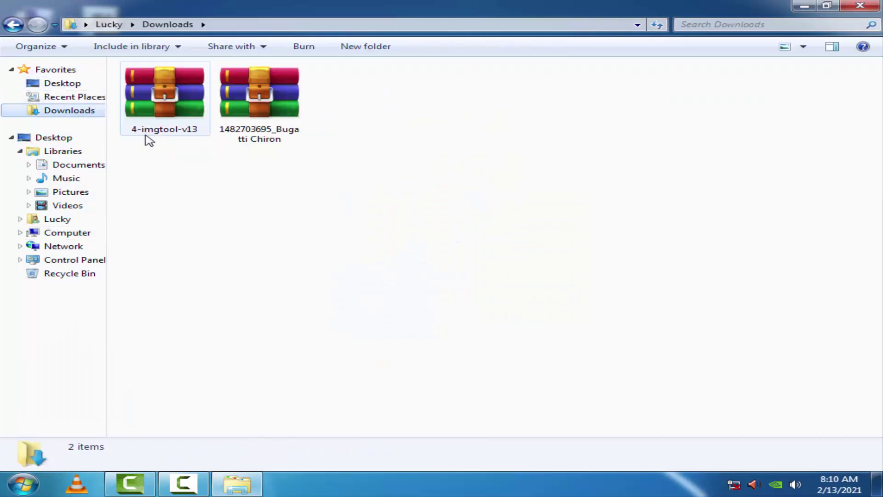
{"action": "left_click_drag", "start_coordinate": [160, 154], "coordinate": [172, 130]}
{"action": "left_click", "coordinate": [213, 166]}
{"action": "left_click", "coordinate": [241, 140]}
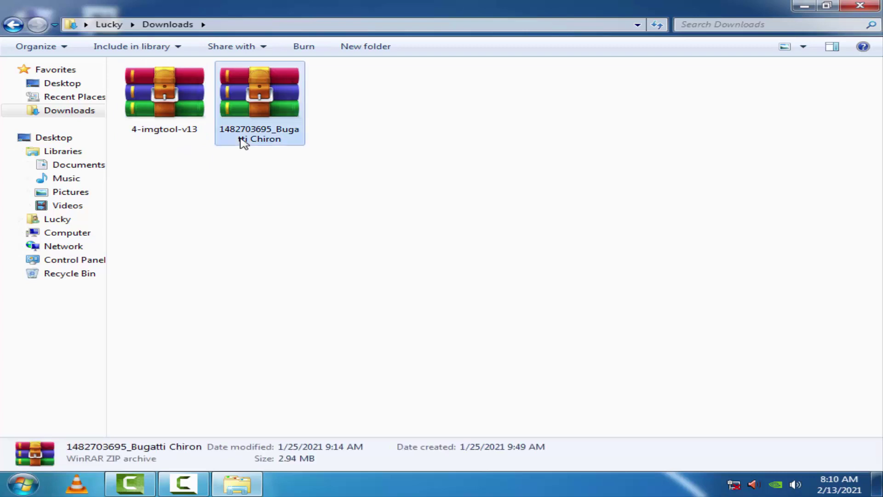
{"action": "left_click", "coordinate": [205, 150]}
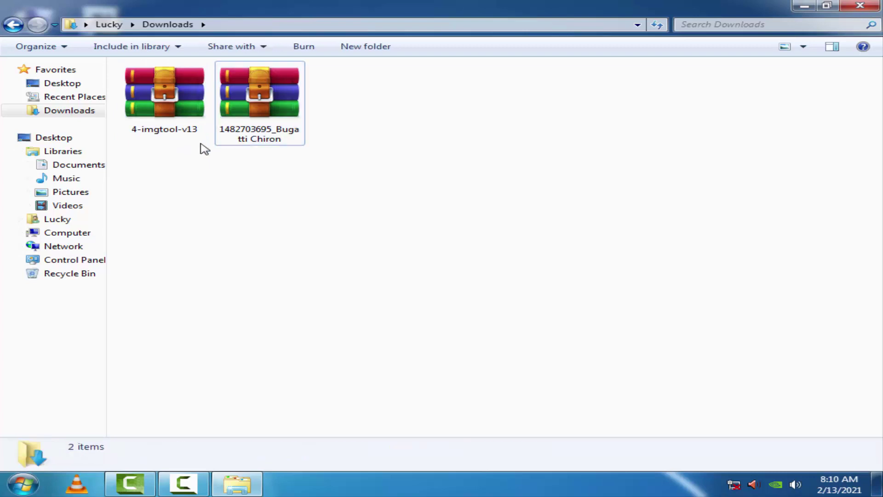
{"action": "right_click", "coordinate": [165, 85]}
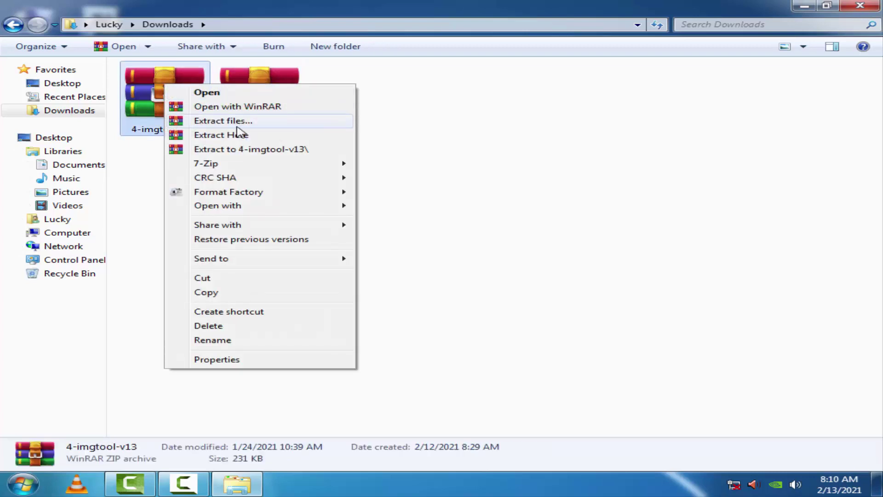
{"action": "left_click", "coordinate": [241, 135]}
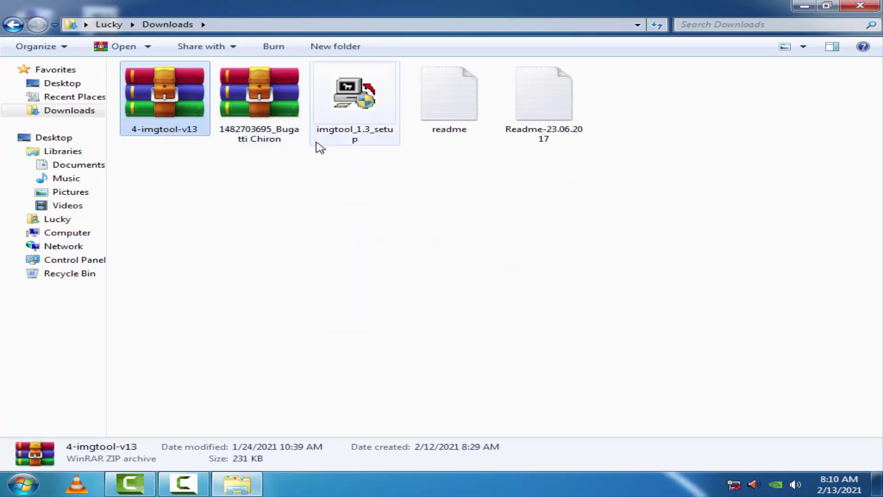
- Start the imgtool_1.3_setup installer and accept the IMG Tool license agreement
{"action": "left_click", "coordinate": [332, 122]}
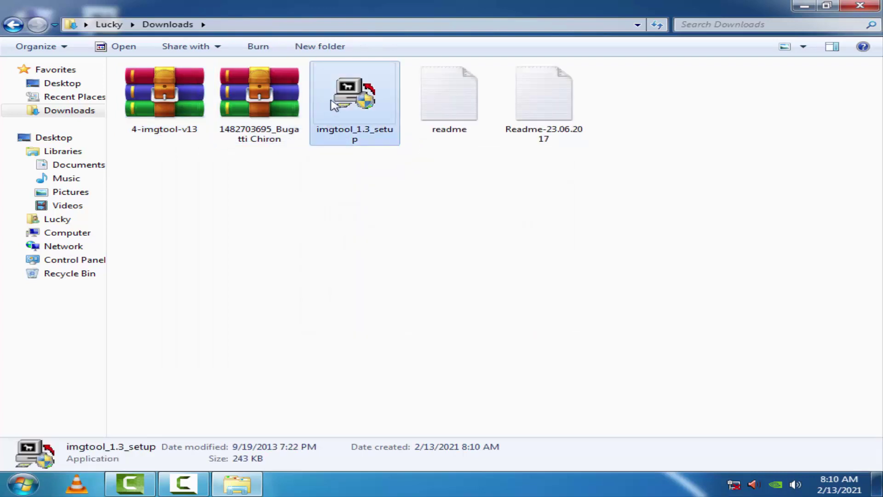
{"action": "double_click", "coordinate": [356, 95]}
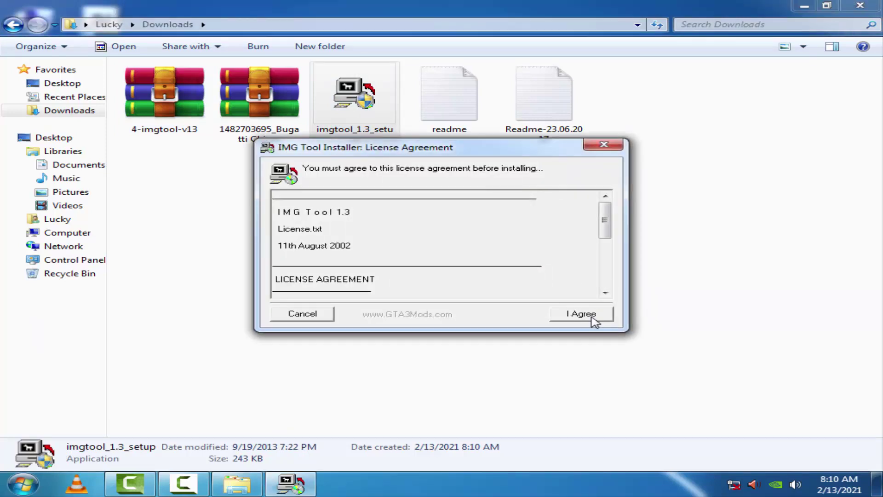
{"action": "left_click", "coordinate": [593, 315]}
- Install IMG Tool in the GTA Vice City folder on drive C and close the finished installer
{"action": "left_click", "coordinate": [554, 224]}
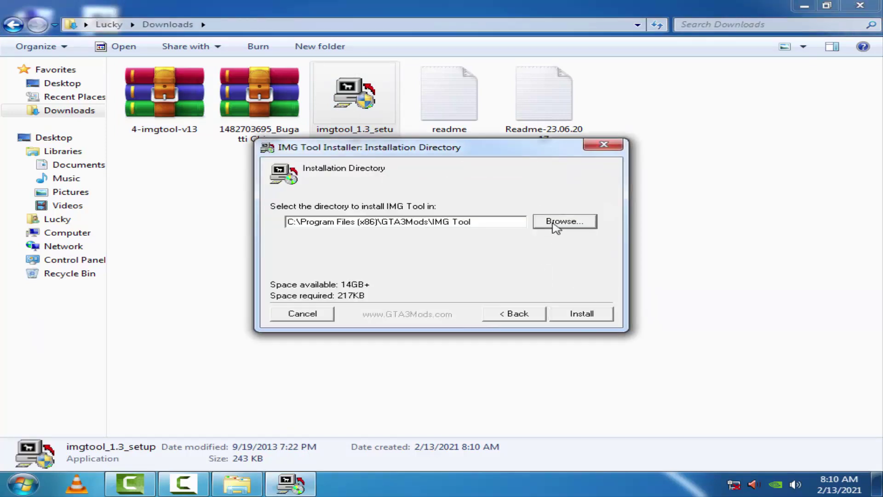
{"action": "left_click_drag", "start_coordinate": [562, 238], "coordinate": [561, 213]}
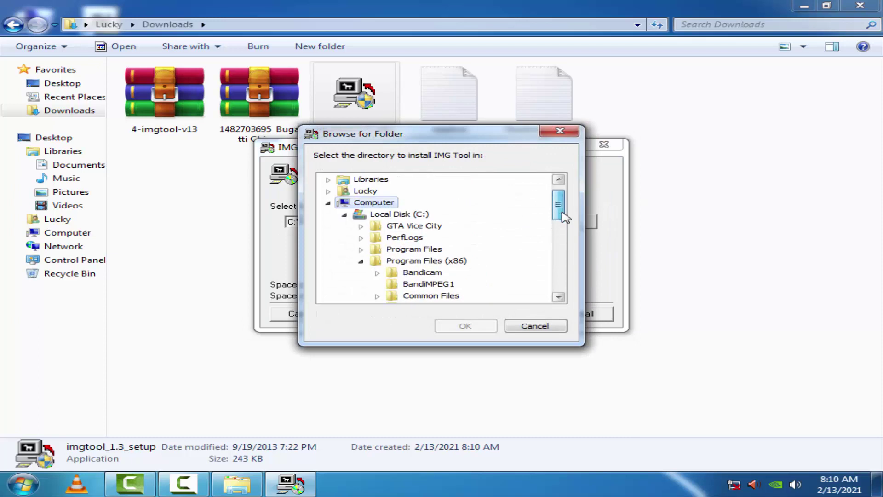
{"action": "left_click", "coordinate": [415, 227]}
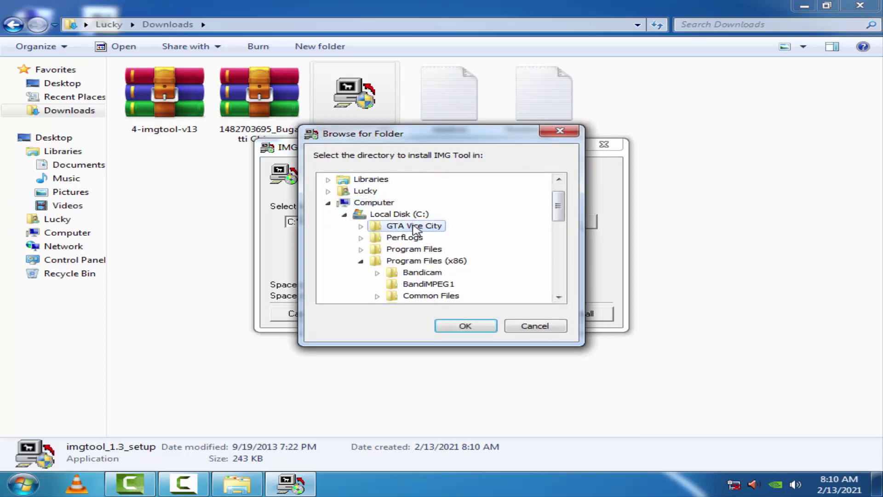
{"action": "left_click", "coordinate": [483, 324]}
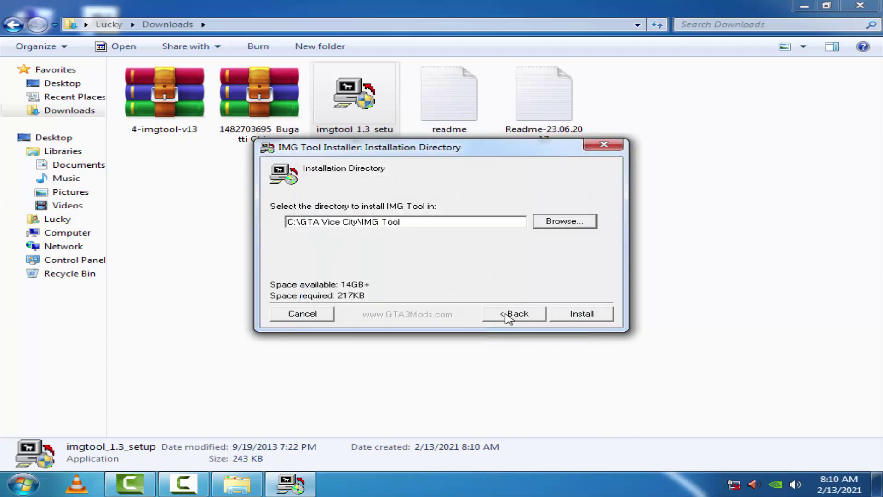
{"action": "left_click", "coordinate": [592, 321]}
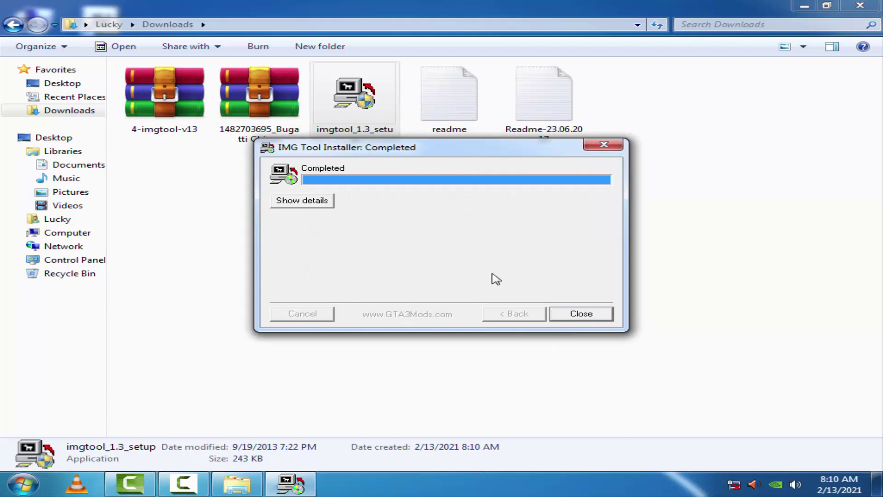
{"action": "left_click", "coordinate": [590, 316]}
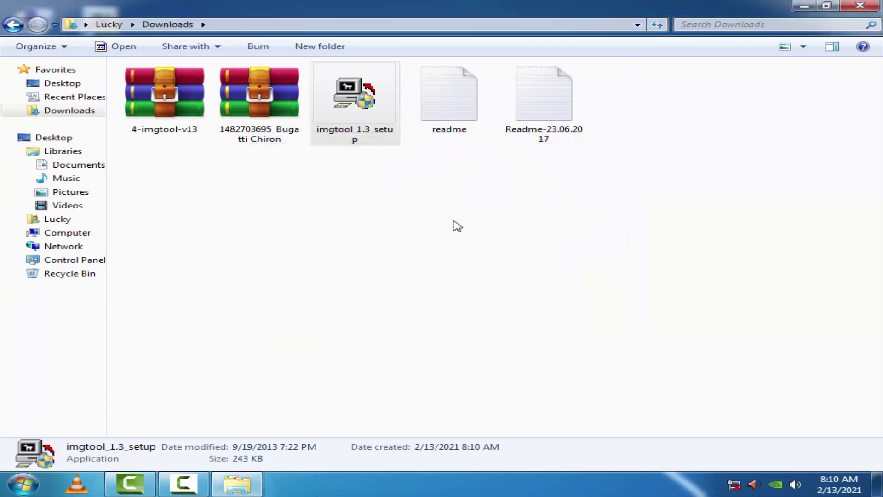
{"action": "left_click", "coordinate": [388, 204]}
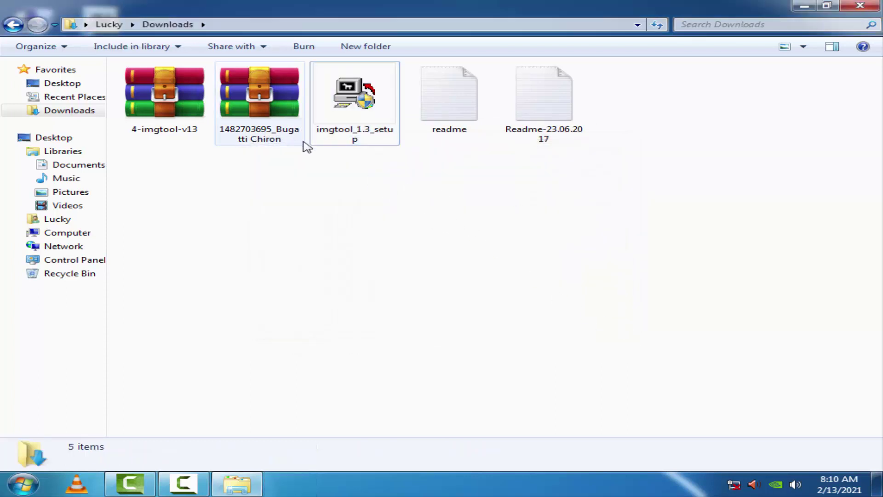
{"action": "right_click", "coordinate": [271, 111]}
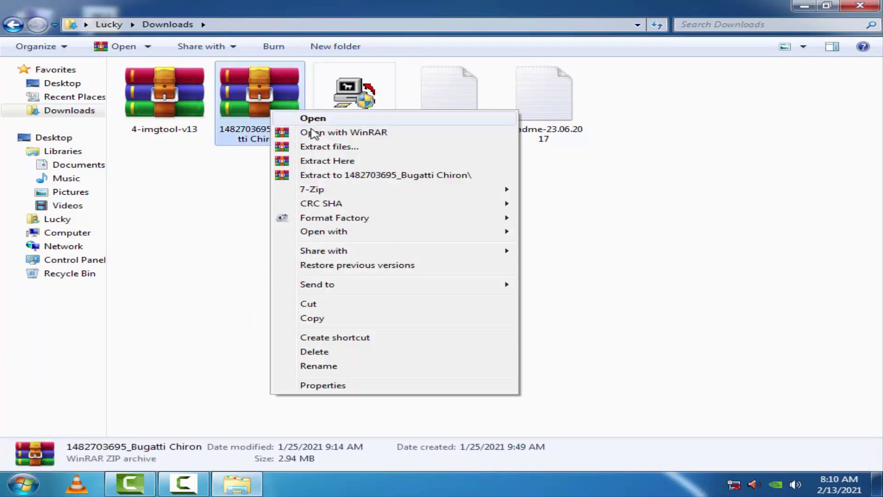
{"action": "left_click", "coordinate": [386, 147]}
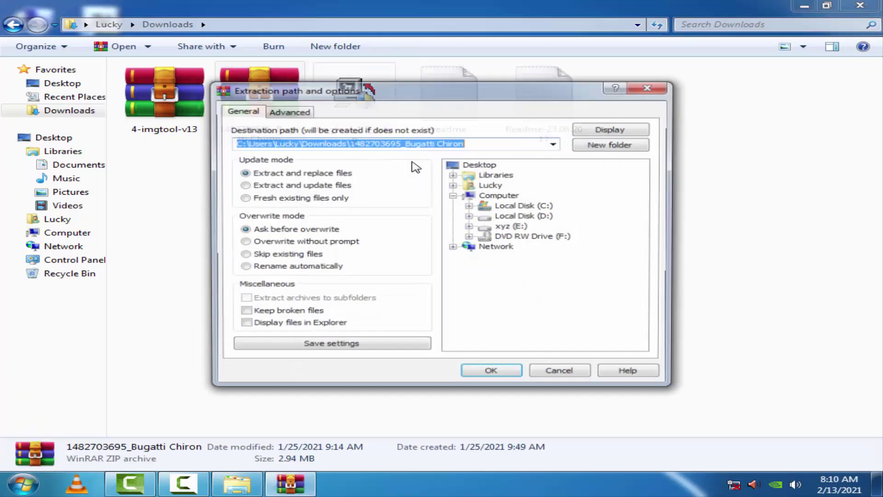
{"action": "left_click", "coordinate": [515, 369]}
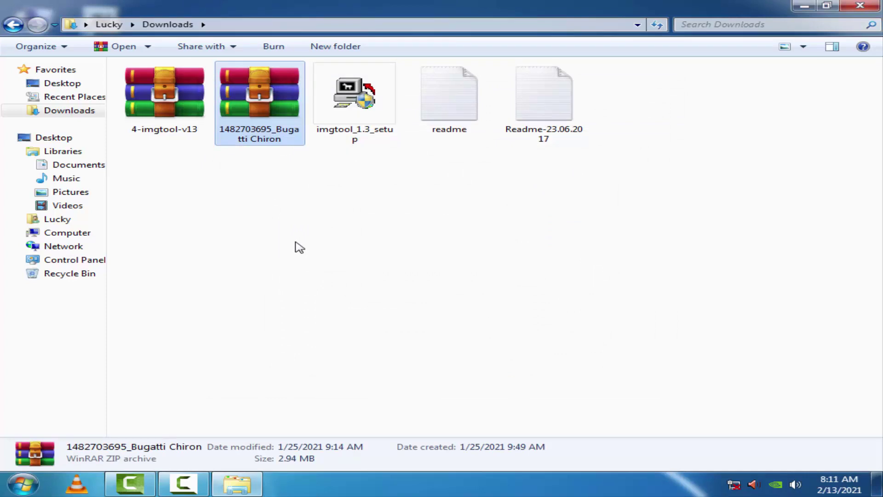
{"action": "double_click", "coordinate": [152, 110]}
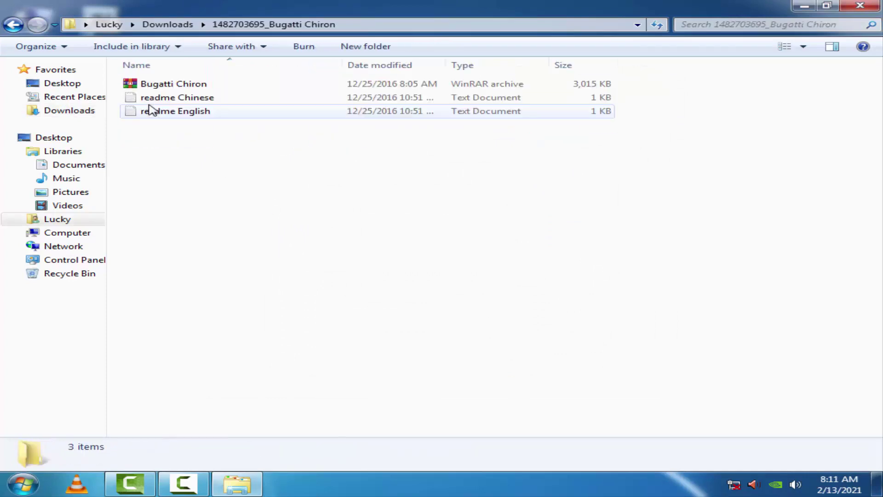
{"action": "left_click", "coordinate": [228, 85]}
{"action": "right_click", "coordinate": [227, 84]}
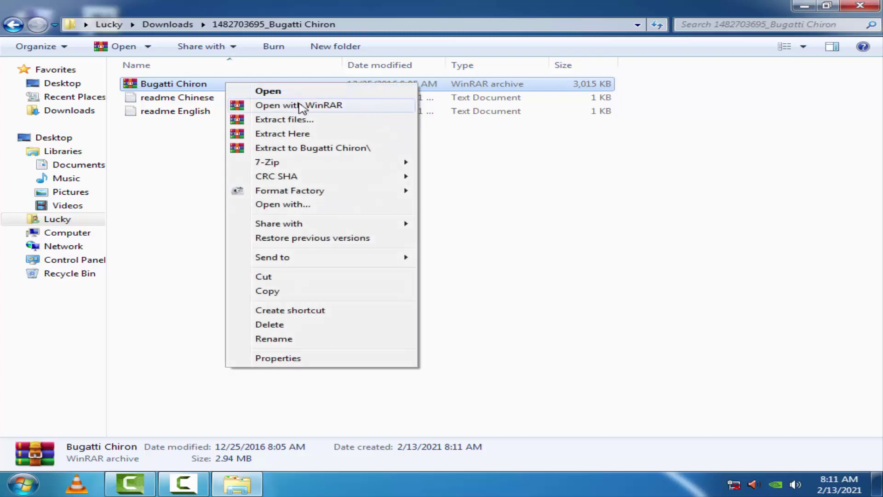
{"action": "left_click", "coordinate": [313, 134]}
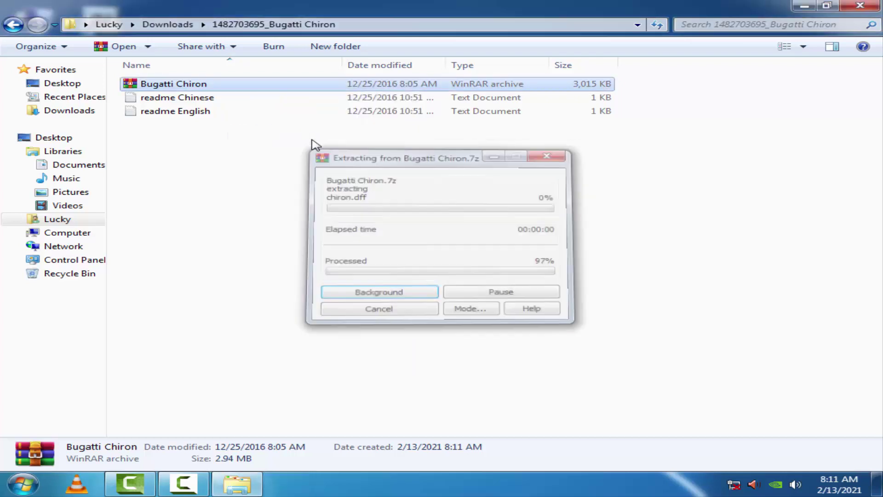
{"action": "left_click", "coordinate": [390, 223]}
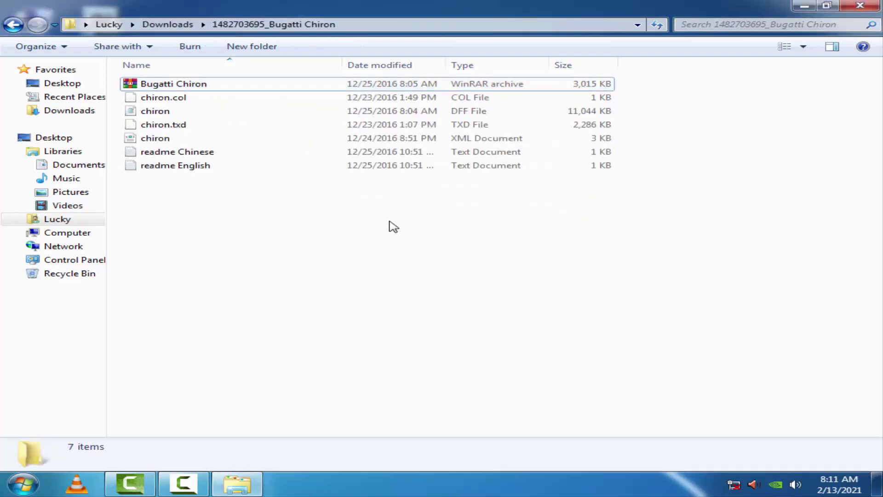
- Display the files of the Bugatti Chiron folder as large icons
{"action": "right_click", "coordinate": [321, 196]}
{"action": "mouse_move", "coordinate": [424, 207]}
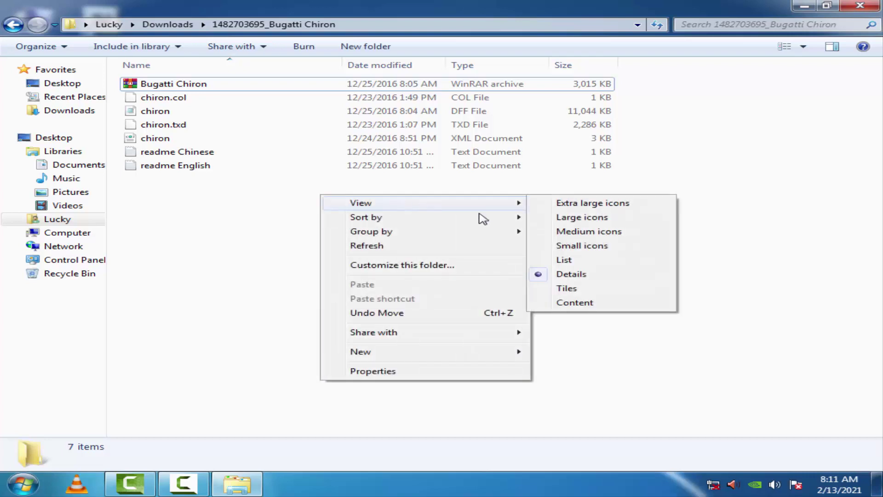
{"action": "left_click", "coordinate": [583, 218]}
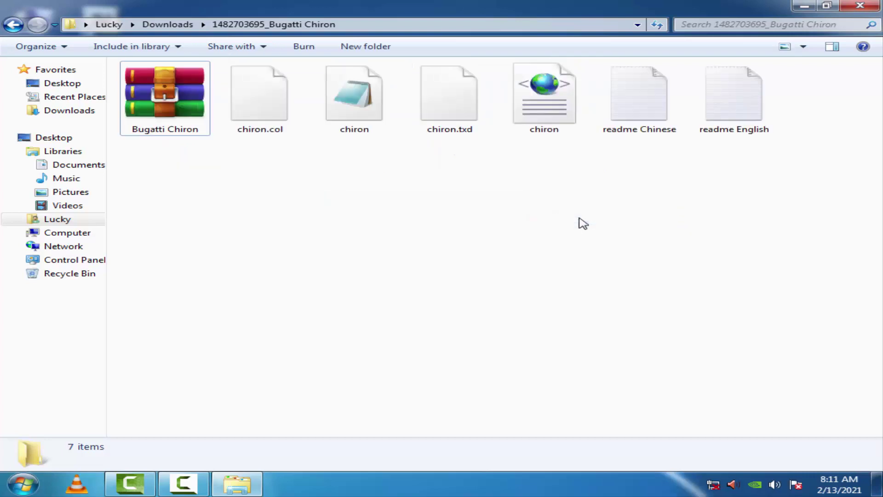
- Move the chiron DFF file and chiron.txd from the Bugatti Chiron folder to the Downloads folder
{"action": "left_click_drag", "start_coordinate": [369, 160], "coordinate": [453, 115]}
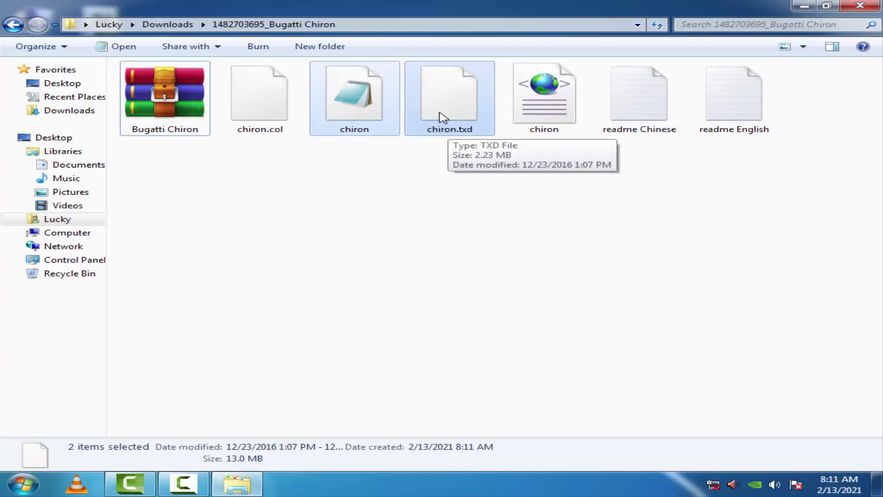
{"action": "right_click", "coordinate": [462, 133]}
{"action": "left_click_drag", "start_coordinate": [346, 166], "coordinate": [448, 114]}
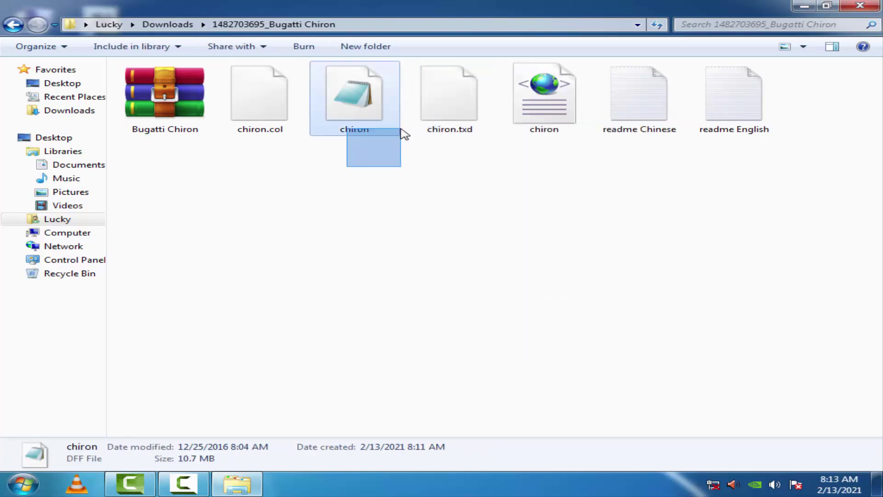
{"action": "right_click", "coordinate": [447, 111]}
{"action": "left_click", "coordinate": [499, 263]}
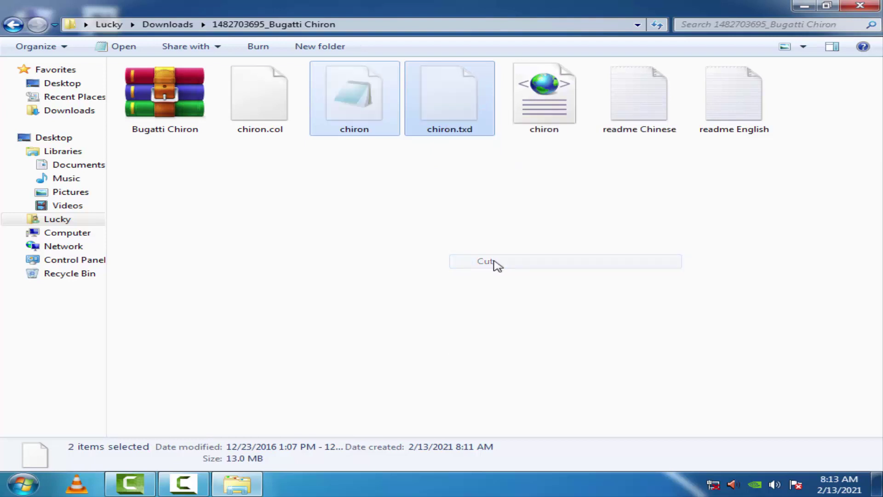
{"action": "left_click", "coordinate": [14, 26]}
{"action": "left_click", "coordinate": [14, 25]}
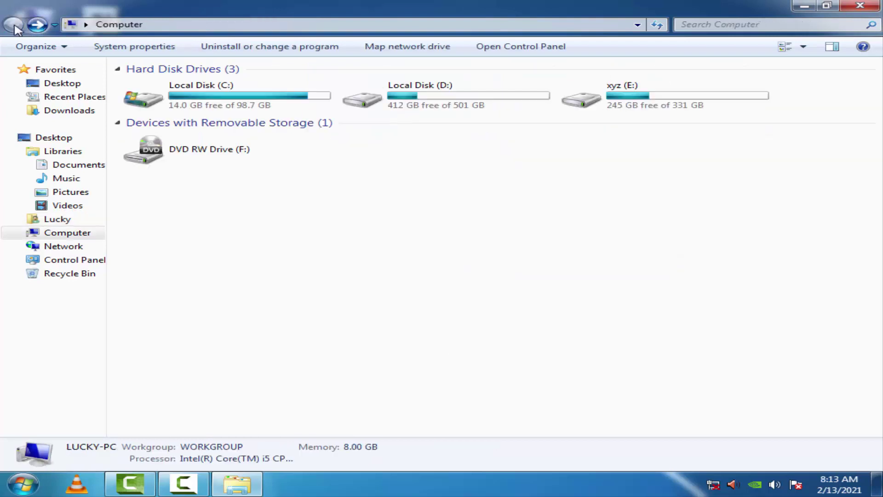
{"action": "left_click", "coordinate": [38, 24]}
{"action": "right_click", "coordinate": [579, 227]}
{"action": "left_click", "coordinate": [675, 314]}
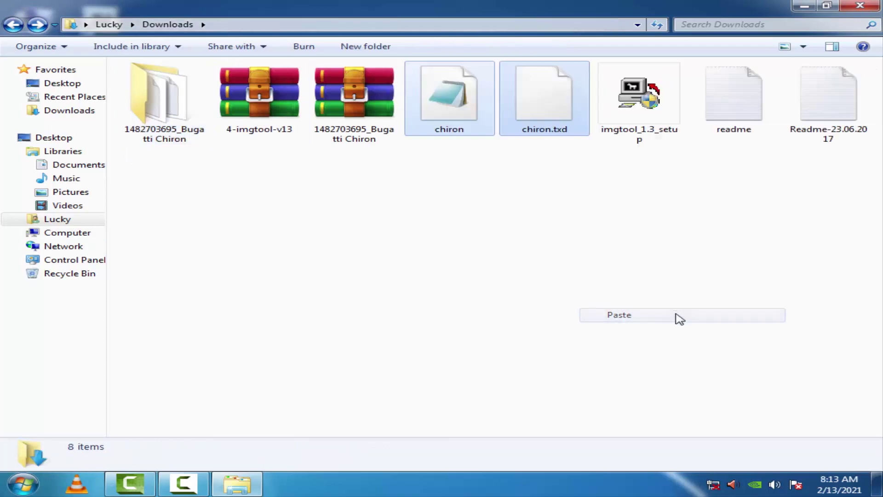
- Delete the imgtool_1.3_setup, readme and Readme-23.06.2017 files from the Downloads folder and refresh the view
{"action": "left_click", "coordinate": [658, 342]}
{"action": "left_click_drag", "start_coordinate": [629, 167], "coordinate": [820, 108]}
{"action": "key", "text": "Delete"}
{"action": "key", "text": "Return"}
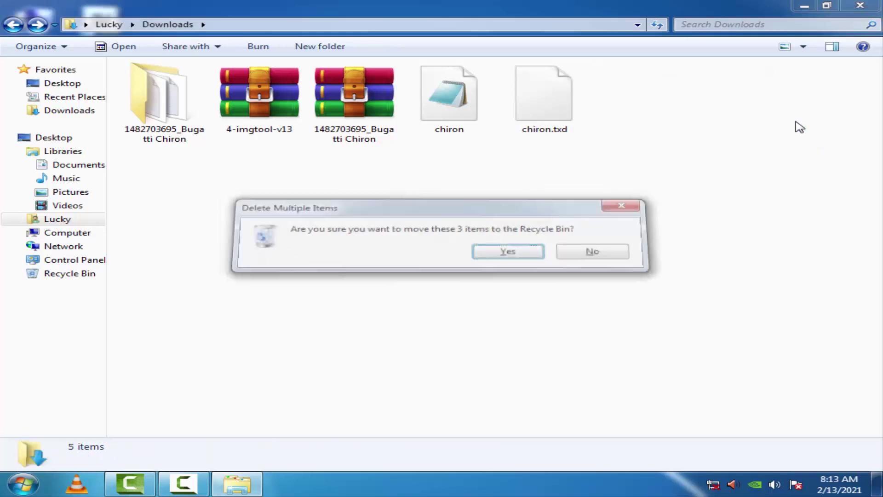
{"action": "right_click", "coordinate": [751, 151]}
{"action": "left_click", "coordinate": [722, 203]}
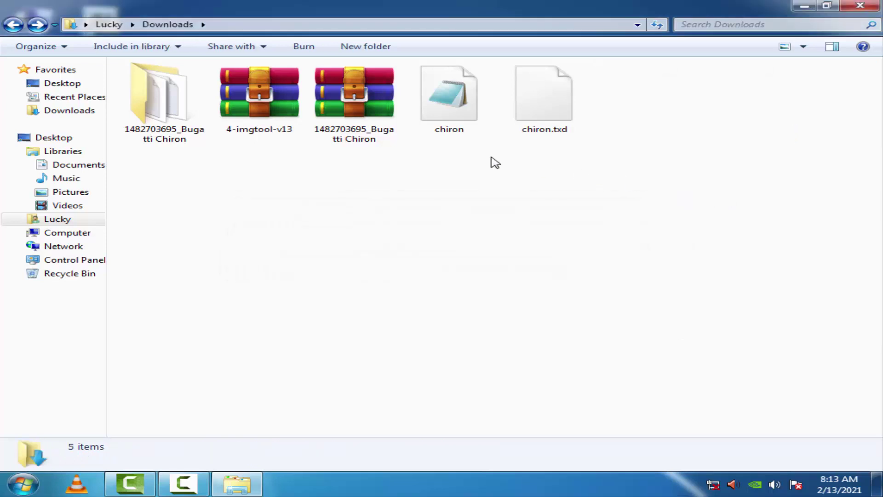
- Rename the chiron DFF file in Downloads as lovefist
{"action": "left_click_drag", "start_coordinate": [480, 157], "coordinate": [565, 128]}
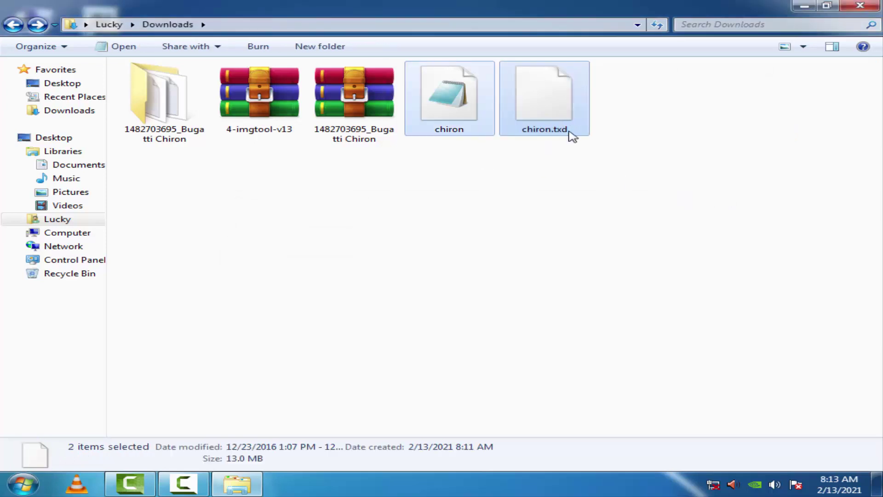
{"action": "left_click", "coordinate": [553, 213]}
{"action": "right_click", "coordinate": [456, 124]}
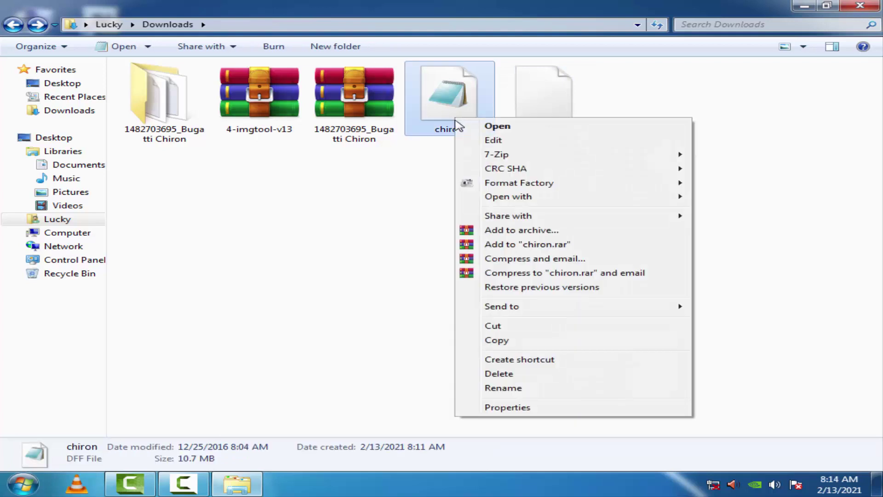
{"action": "left_click", "coordinate": [515, 387]}
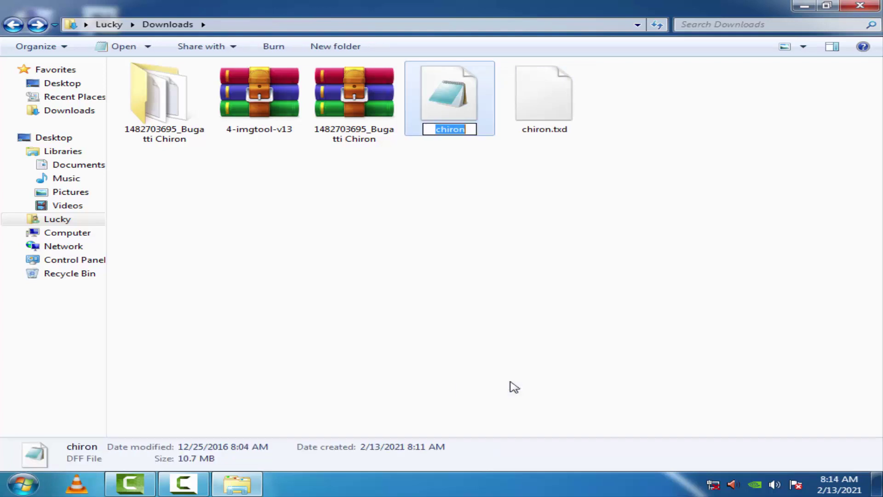
{"action": "key", "text": "BackSpace"}
{"action": "type", "text": "lo"}
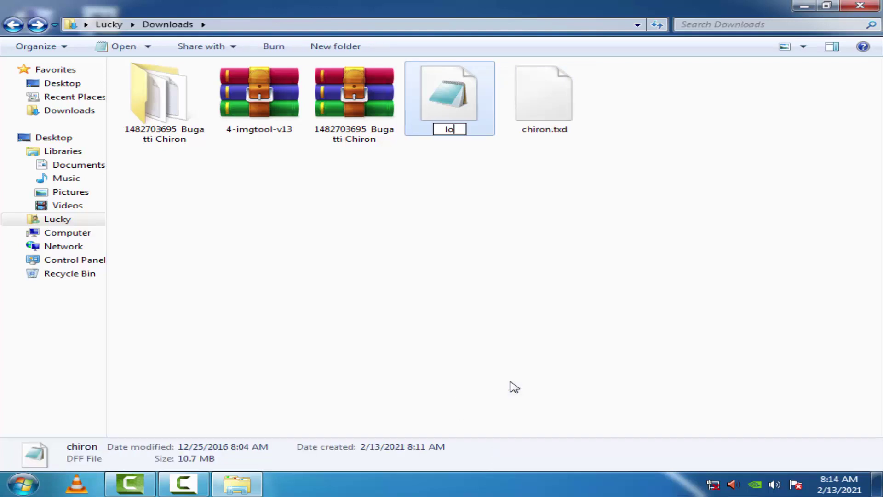
{"action": "type", "text": "vefist"}
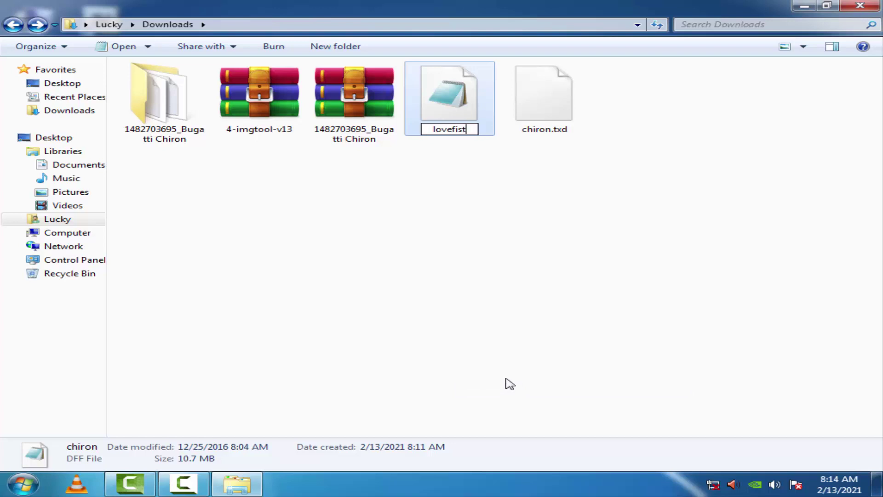
{"action": "key", "text": "Return"}
{"action": "left_click", "coordinate": [516, 270]}
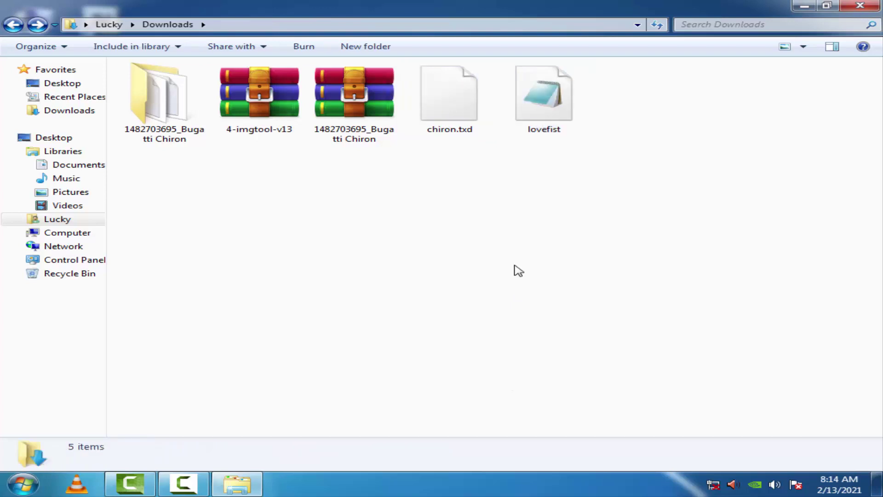
- Rename chiron.txd in Downloads as lovefist.txd, keeping its extension
{"action": "left_click", "coordinate": [451, 112]}
{"action": "right_click", "coordinate": [452, 113]}
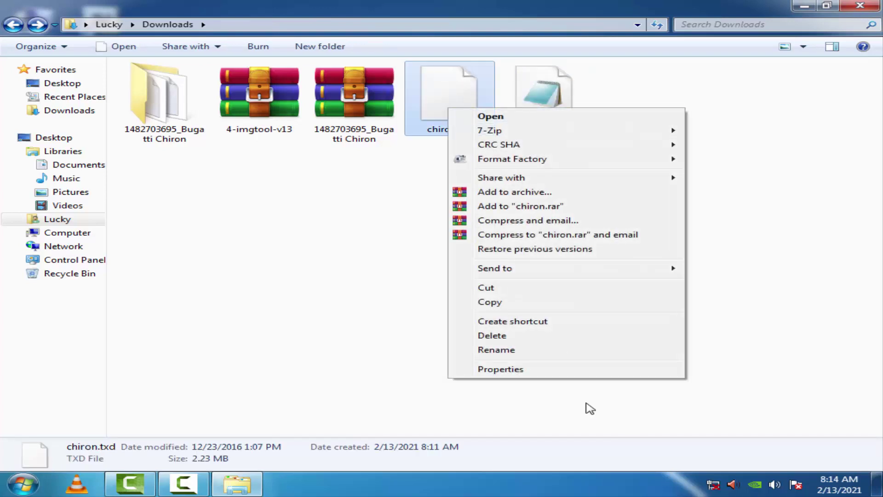
{"action": "left_click", "coordinate": [515, 350]}
{"action": "key", "text": "BackSpace"}
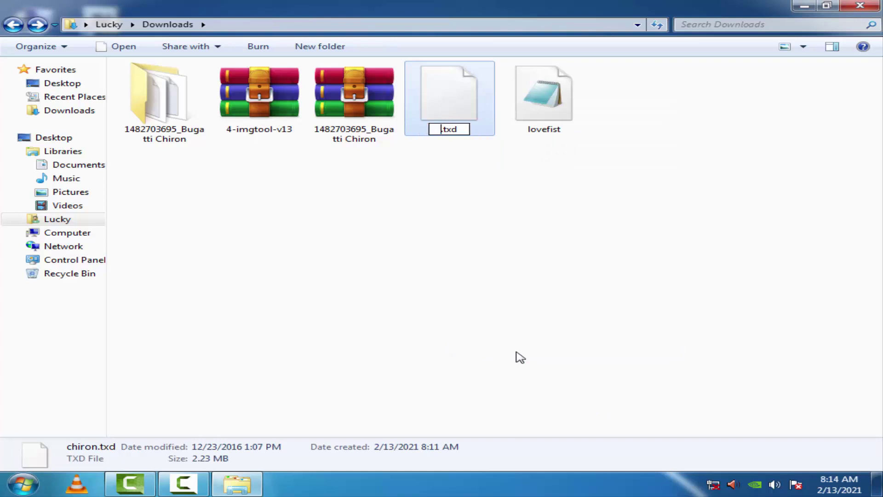
{"action": "type", "text": "love"}
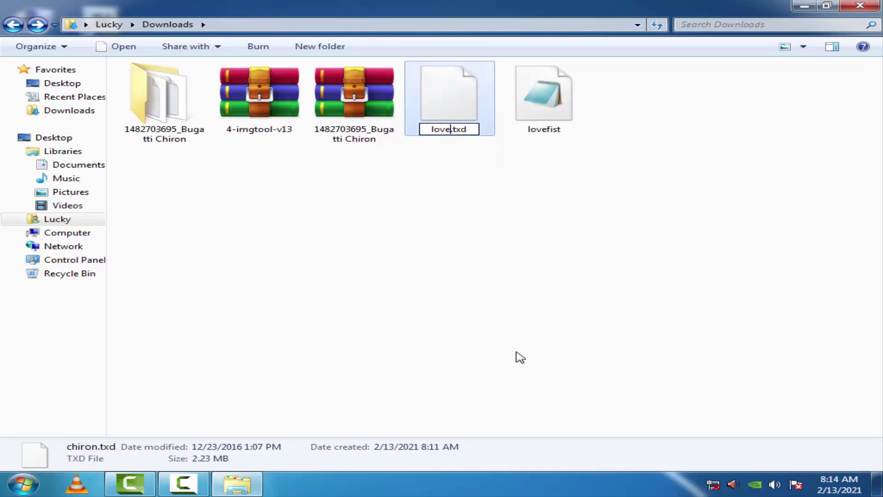
{"action": "type", "text": "fis"}
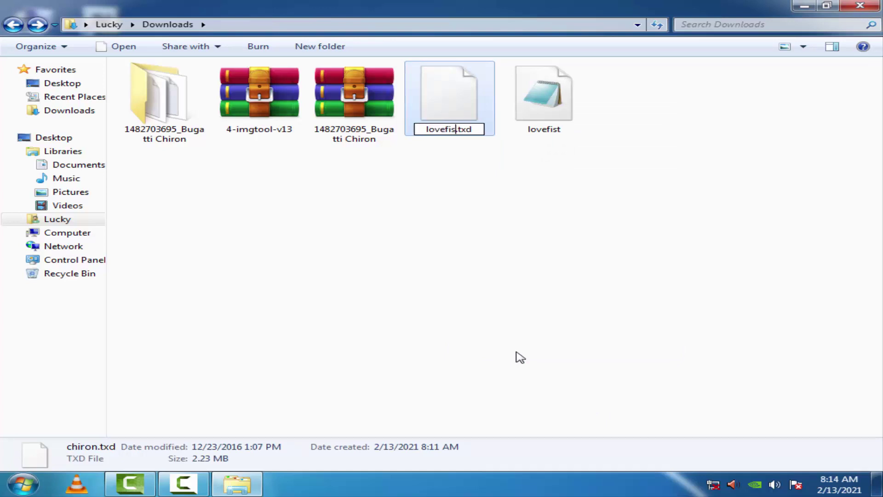
{"action": "type", "text": "t"}
{"action": "key", "text": "Return"}
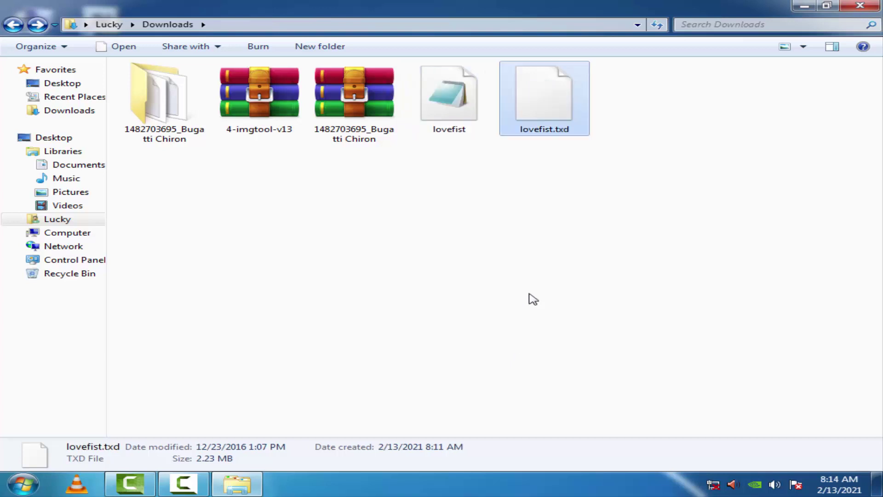
{"action": "left_click", "coordinate": [536, 298]}
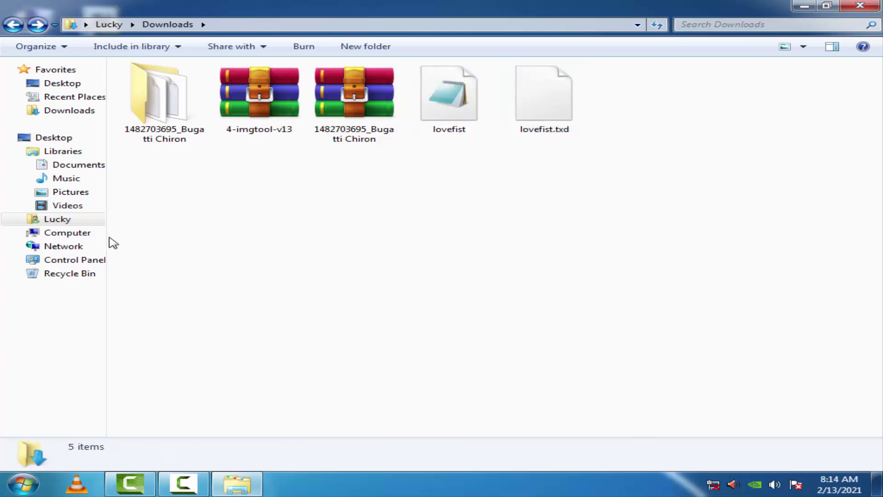
- Launch IMGTool from the IMG Tool folder inside GTA Vice City on Local Disk (C:) and dismiss the startup error
{"action": "left_click", "coordinate": [87, 236]}
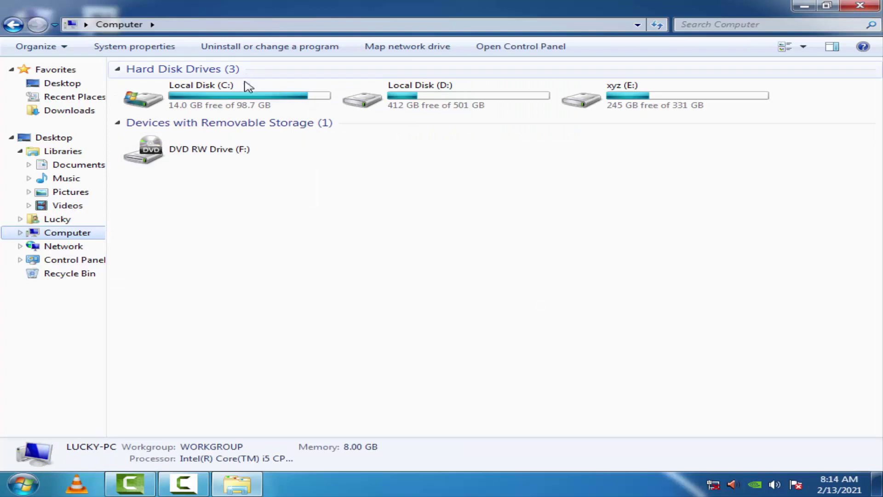
{"action": "double_click", "coordinate": [247, 87]}
{"action": "left_click", "coordinate": [155, 115]}
{"action": "double_click", "coordinate": [155, 114]}
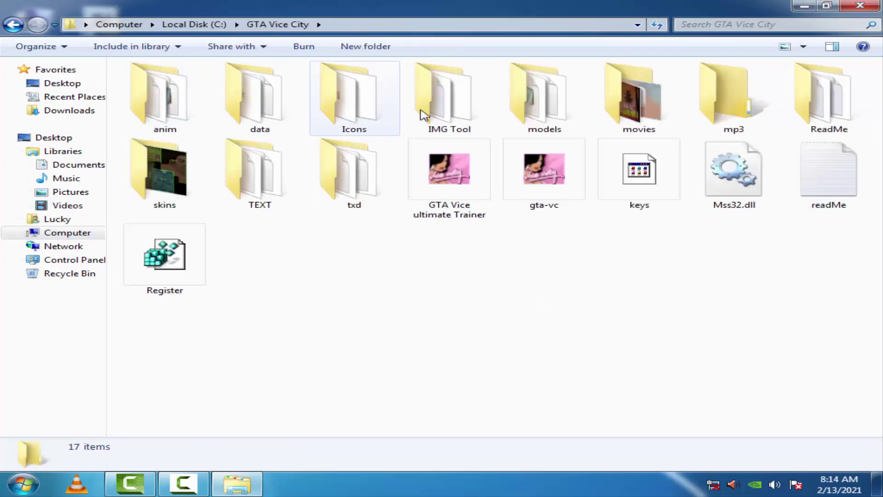
{"action": "double_click", "coordinate": [439, 106]}
{"action": "double_click", "coordinate": [206, 119]}
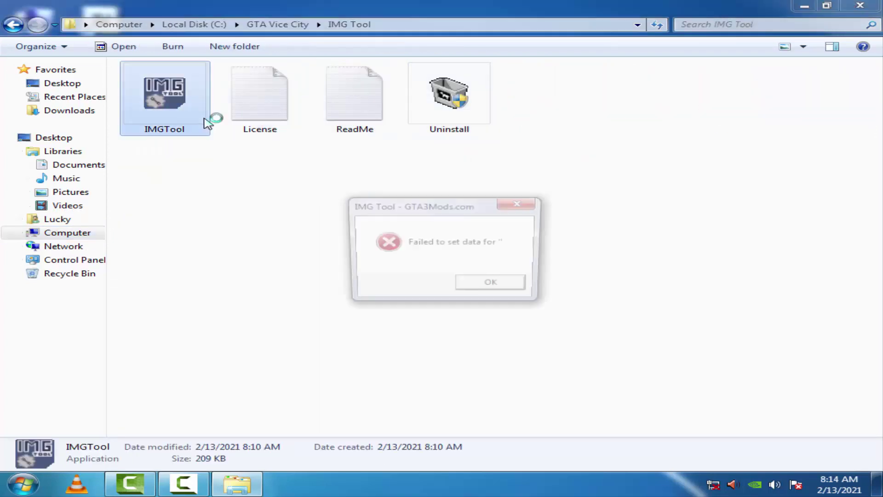
{"action": "left_click", "coordinate": [484, 289]}
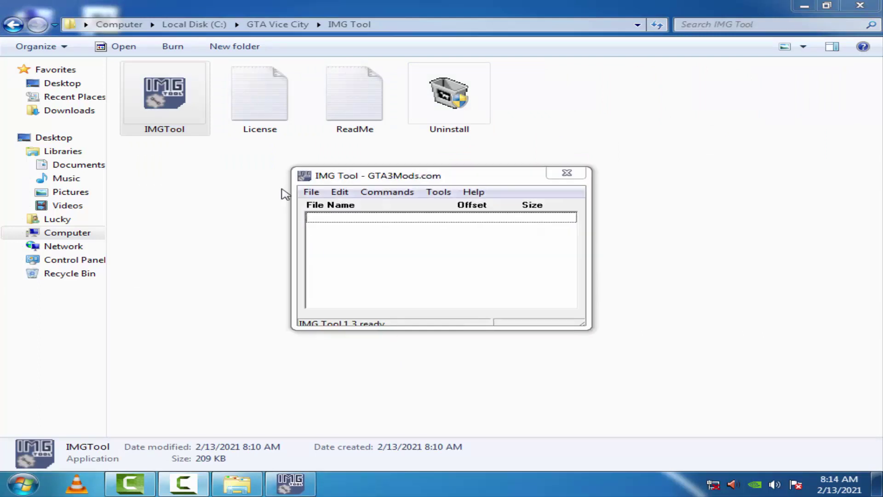
- Open the gta3 archive from the models folder of C:\GTA Vice City in IMG Tool
{"action": "left_click", "coordinate": [308, 193]}
{"action": "left_click", "coordinate": [322, 208]}
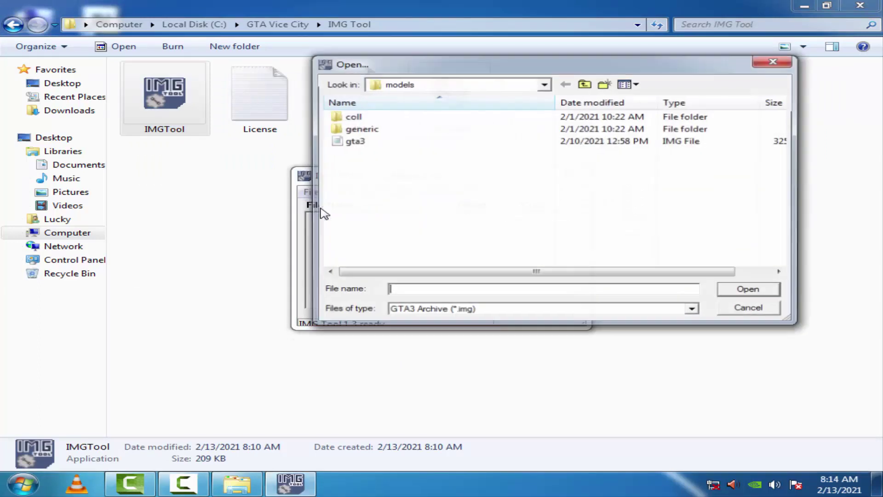
{"action": "left_click", "coordinate": [544, 85]}
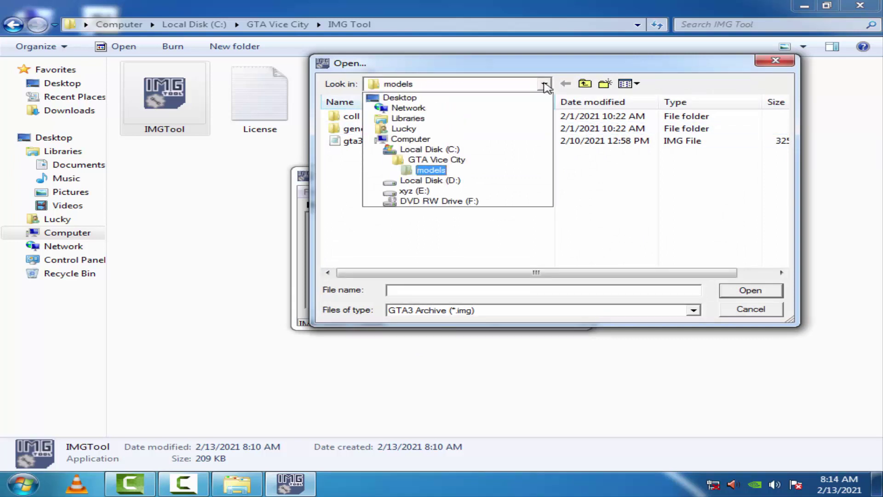
{"action": "left_click", "coordinate": [442, 148]}
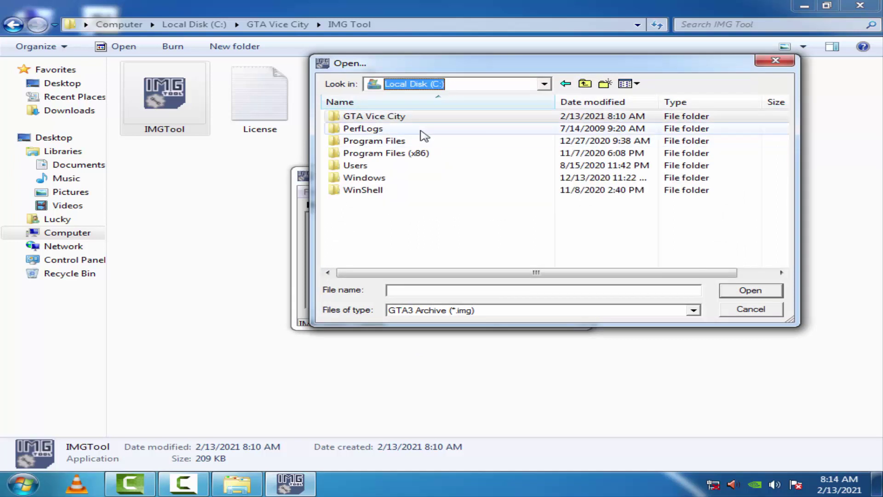
{"action": "double_click", "coordinate": [444, 117]}
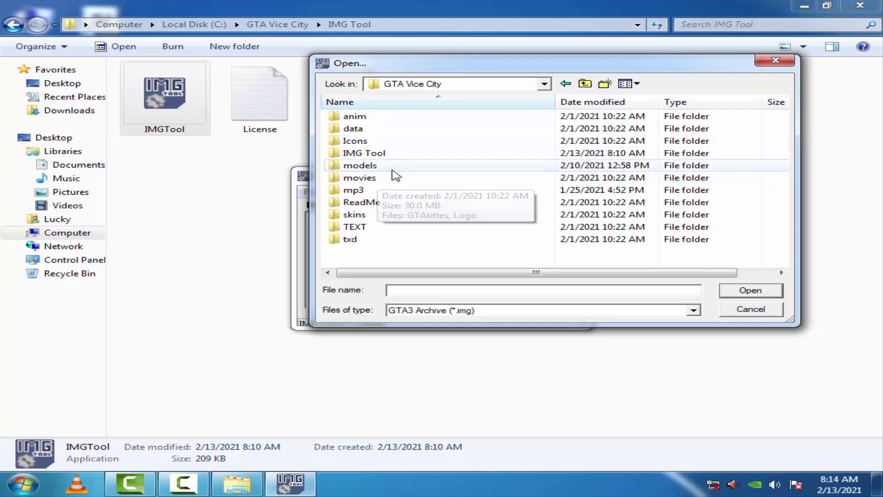
{"action": "double_click", "coordinate": [391, 166]}
{"action": "left_click", "coordinate": [365, 142]}
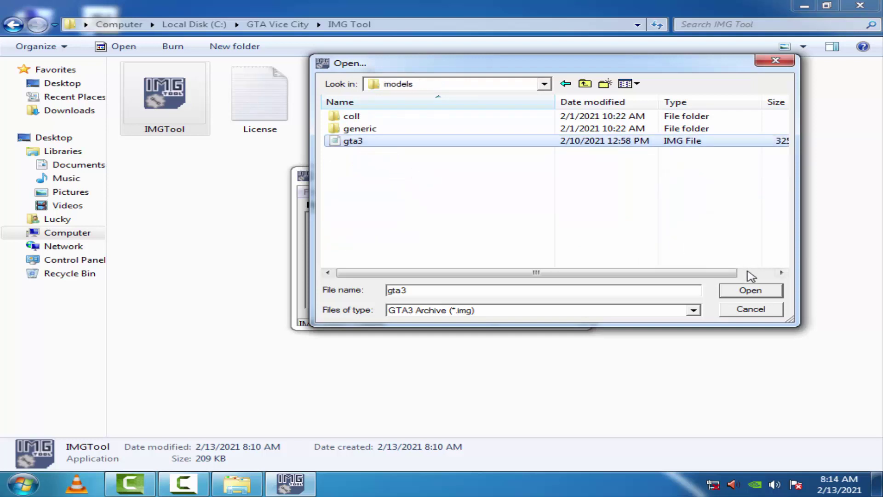
{"action": "left_click", "coordinate": [750, 290]}
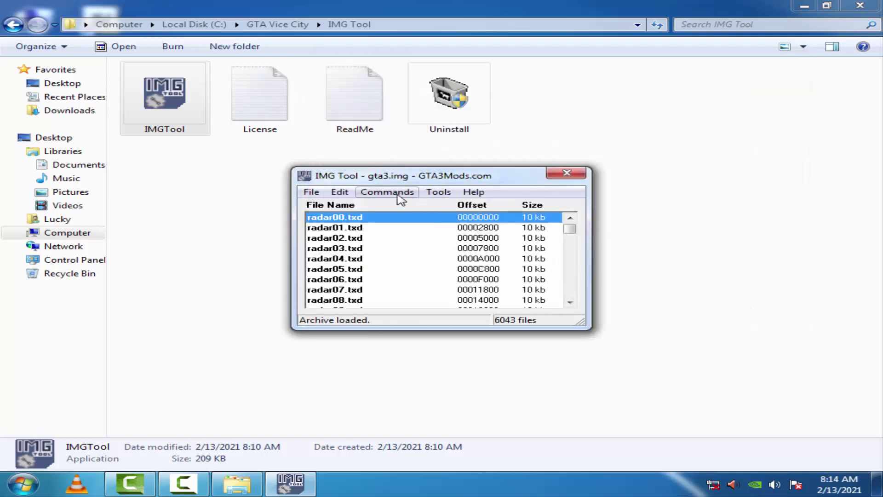
- Find lovefist in the gta3.img archive and delete the lovefist.txd entry
{"action": "left_click", "coordinate": [339, 192]}
{"action": "left_click", "coordinate": [390, 222]}
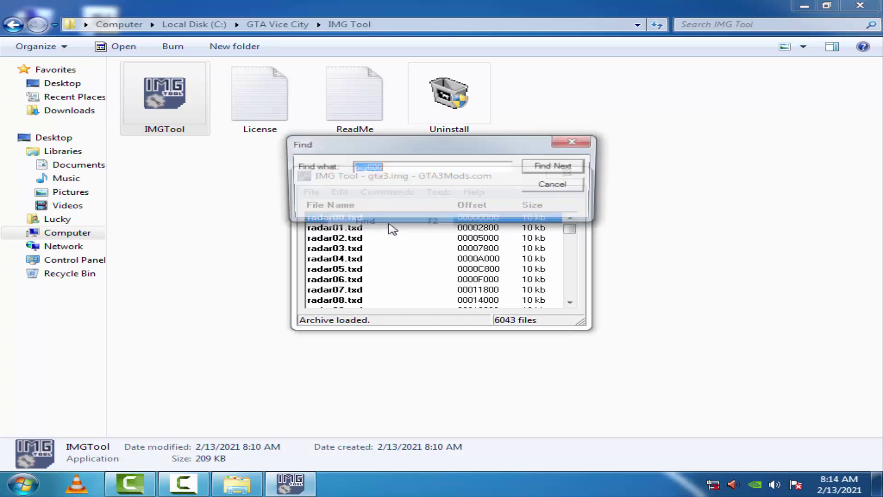
{"action": "key", "text": "BackSpace"}
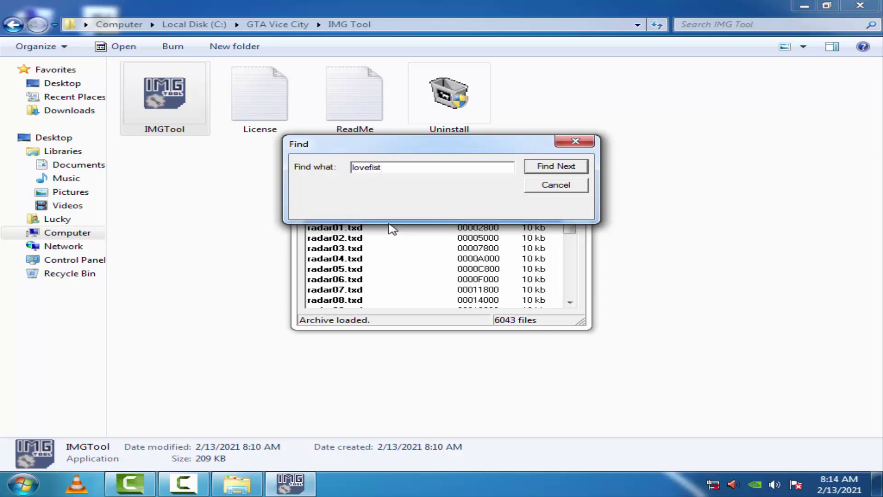
{"action": "left_click", "coordinate": [560, 166]}
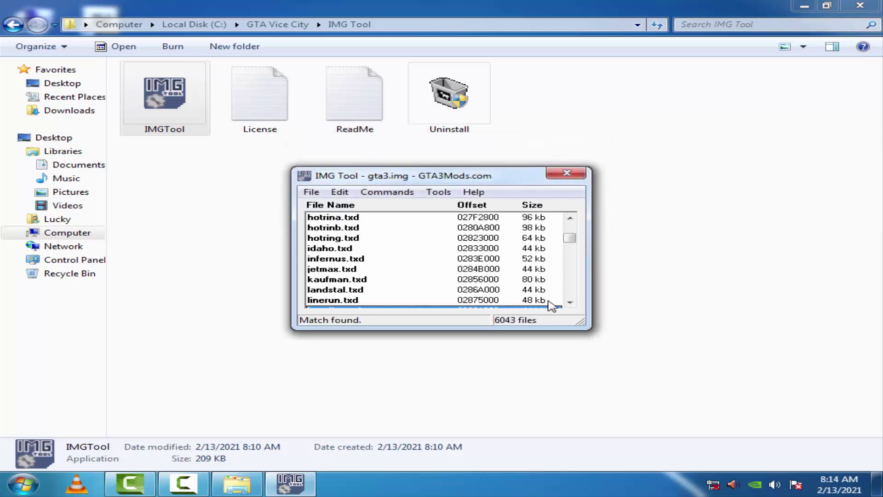
{"action": "left_click", "coordinate": [570, 303]}
{"action": "left_click", "coordinate": [570, 303]}
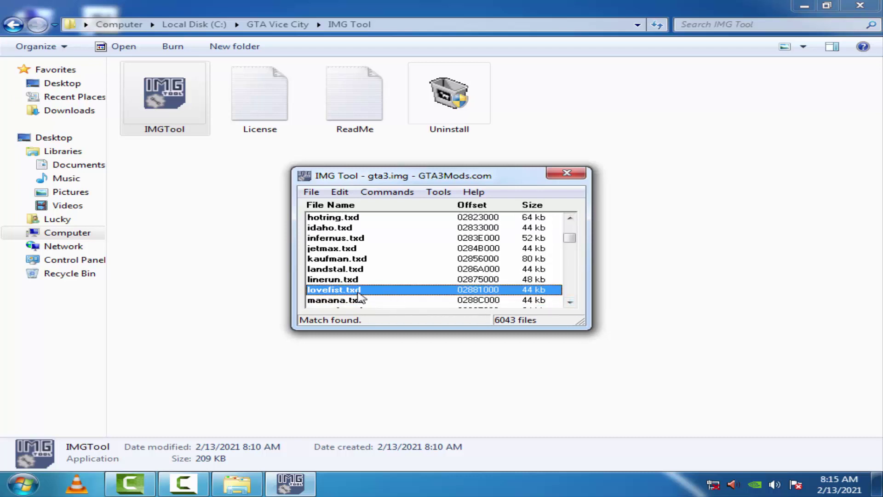
{"action": "right_click", "coordinate": [358, 293]}
{"action": "left_click", "coordinate": [396, 327]}
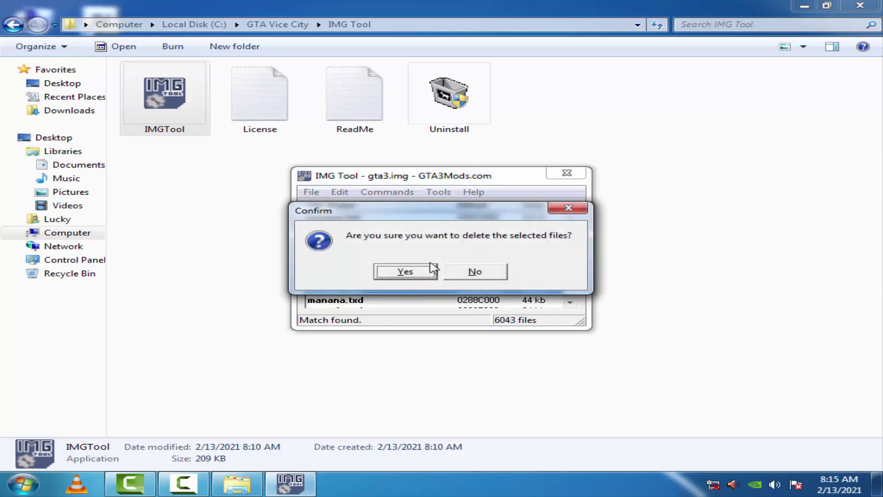
{"action": "left_click", "coordinate": [423, 278]}
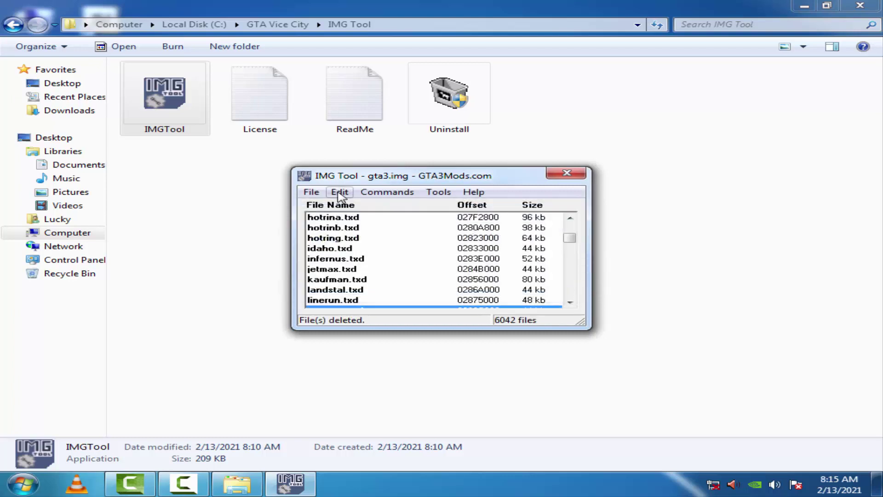
- Repeat the search for lovefist in gta3.img and delete the lovefist.dff entry
{"action": "left_click", "coordinate": [339, 192]}
{"action": "left_click", "coordinate": [365, 221]}
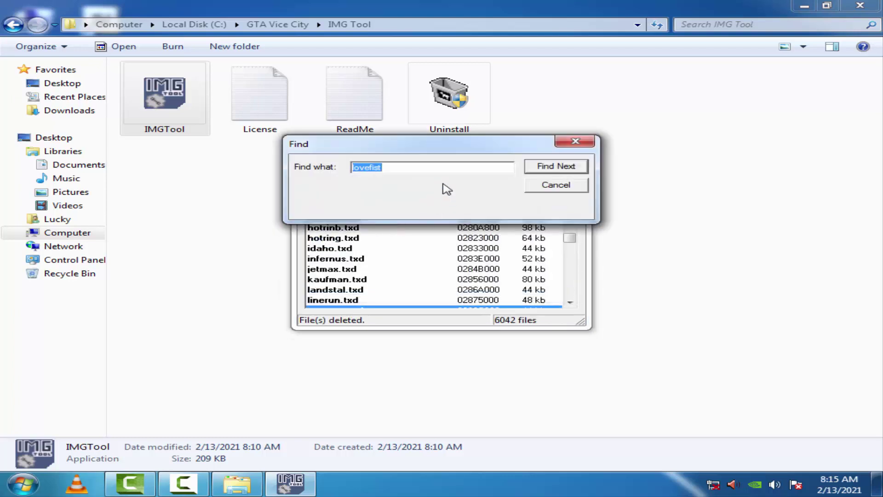
{"action": "left_click", "coordinate": [586, 170]}
{"action": "left_click", "coordinate": [556, 185]}
{"action": "left_click", "coordinate": [569, 301]}
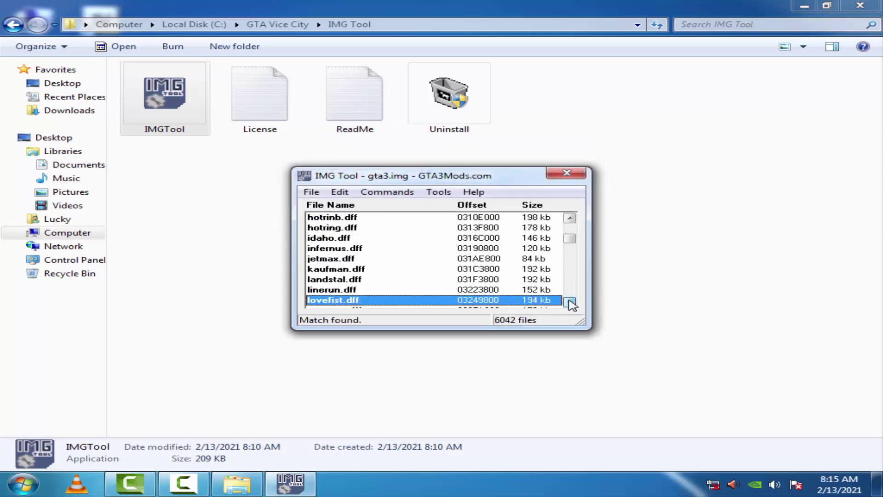
{"action": "left_click", "coordinate": [569, 302]}
{"action": "right_click", "coordinate": [404, 295]}
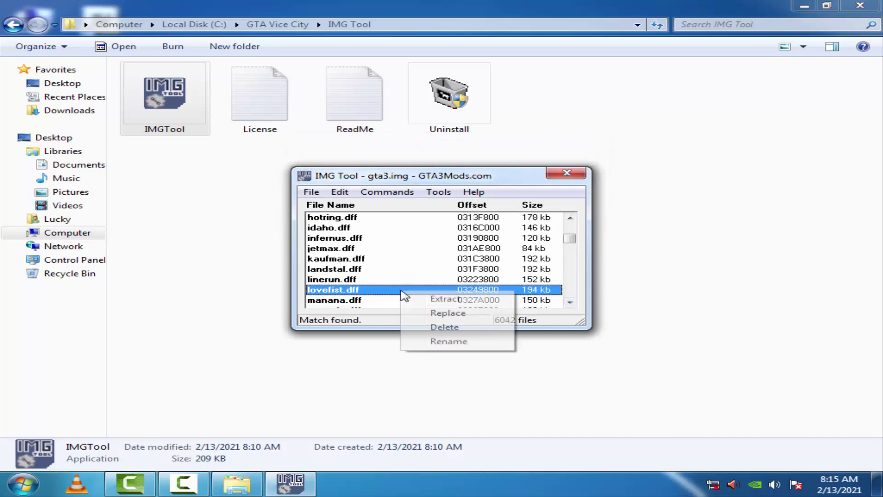
{"action": "left_click", "coordinate": [443, 327]}
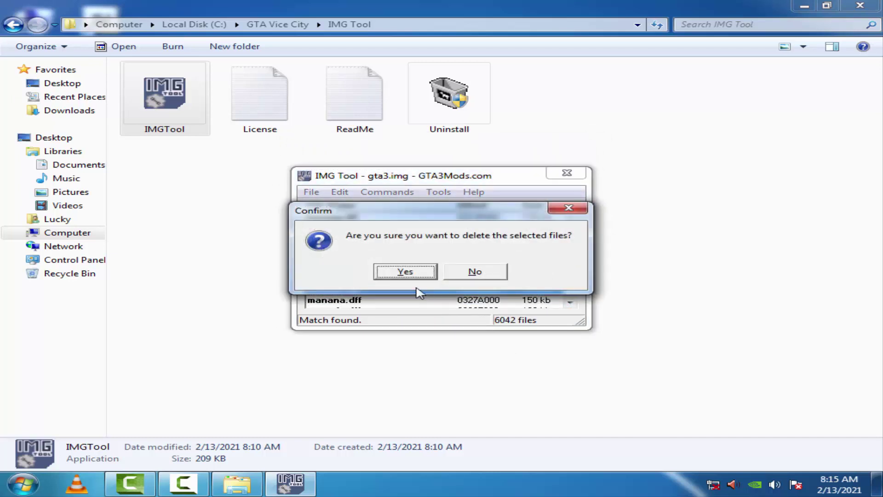
{"action": "left_click", "coordinate": [418, 281]}
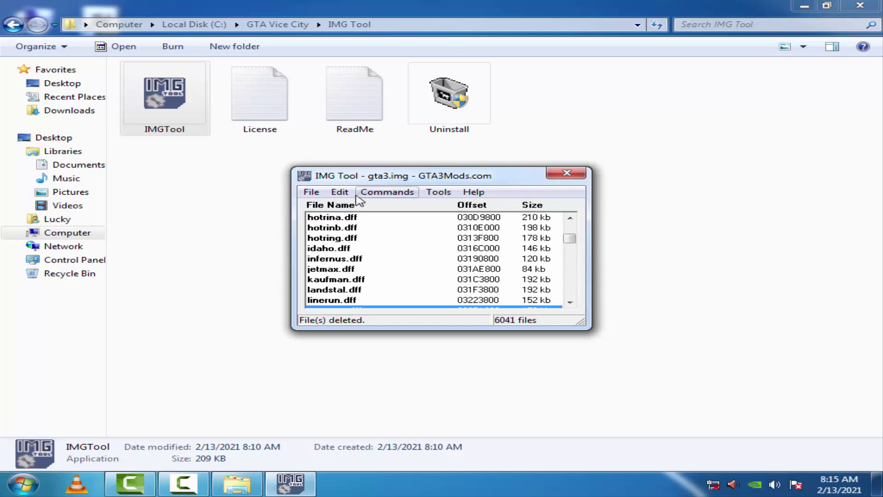
- Add the lovefist.dff and lovefist.txd files from the Downloads folder to the gta3.img archive
{"action": "left_click", "coordinate": [372, 193]}
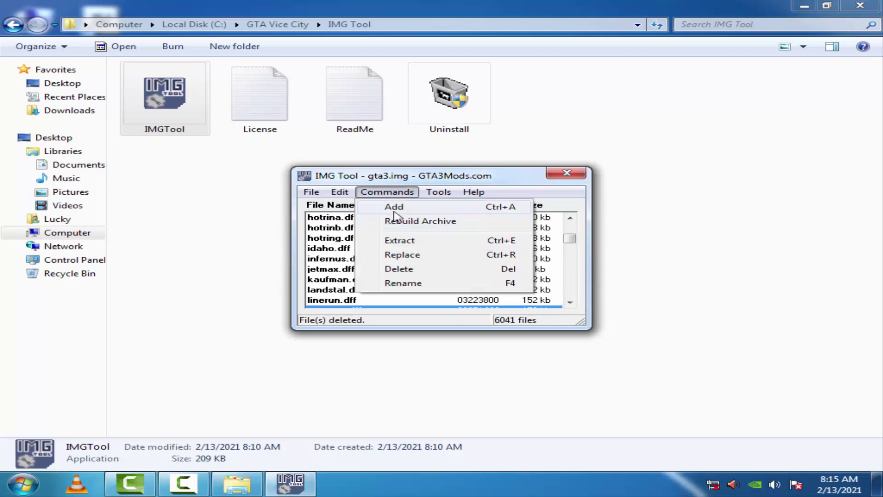
{"action": "left_click", "coordinate": [394, 208]}
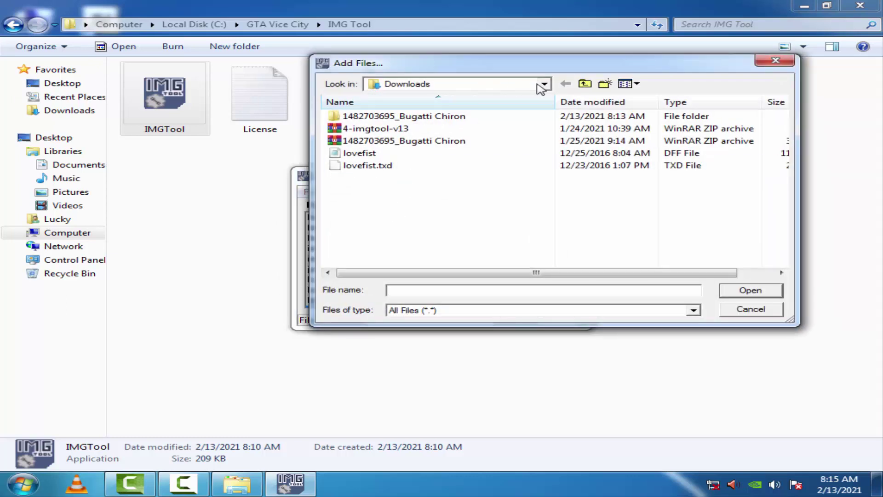
{"action": "left_click", "coordinate": [542, 84]}
{"action": "left_click", "coordinate": [409, 137]}
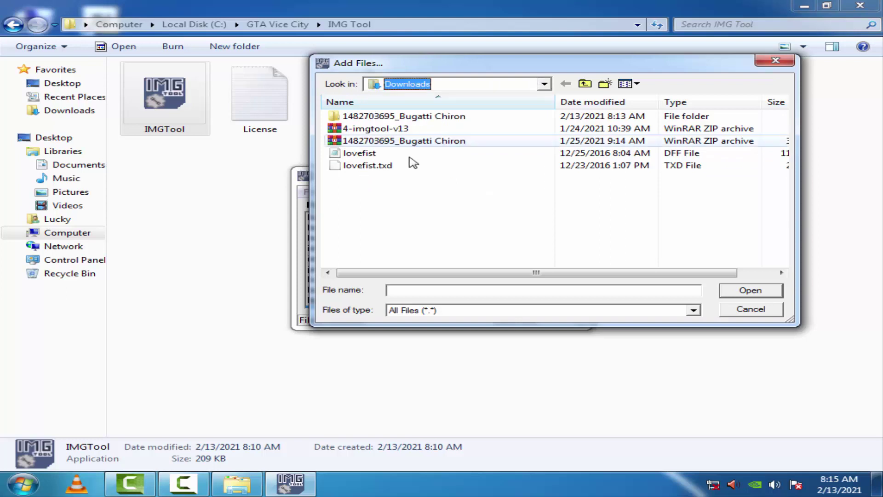
{"action": "left_click", "coordinate": [386, 208]}
{"action": "left_click_drag", "start_coordinate": [341, 186], "coordinate": [356, 164]}
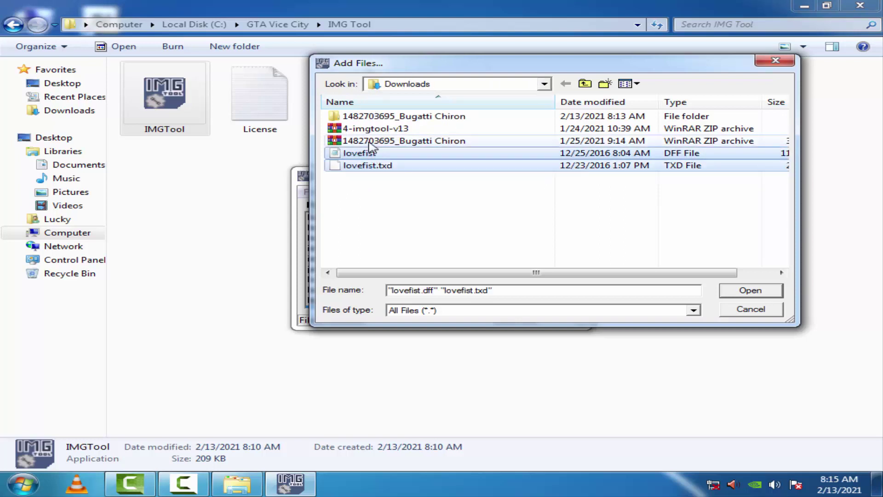
{"action": "left_click", "coordinate": [754, 291]}
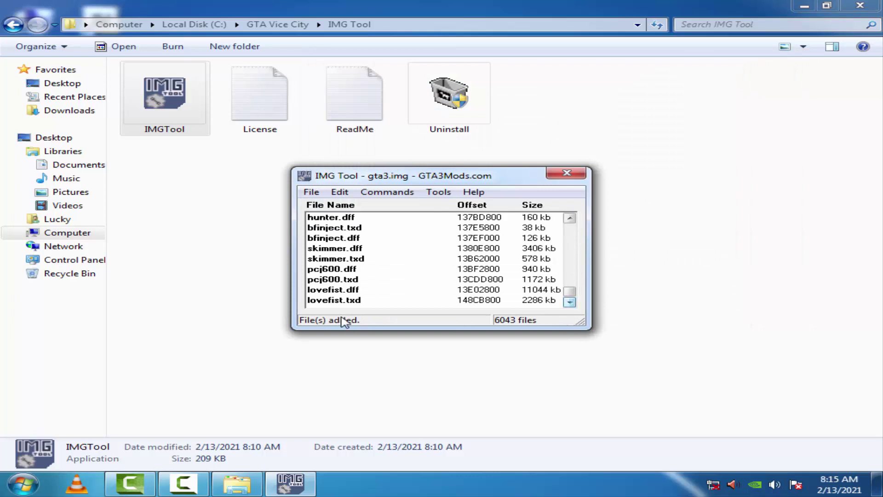
- Rebuild the gta3.img archive with the added lovefist files
{"action": "left_click", "coordinate": [387, 191]}
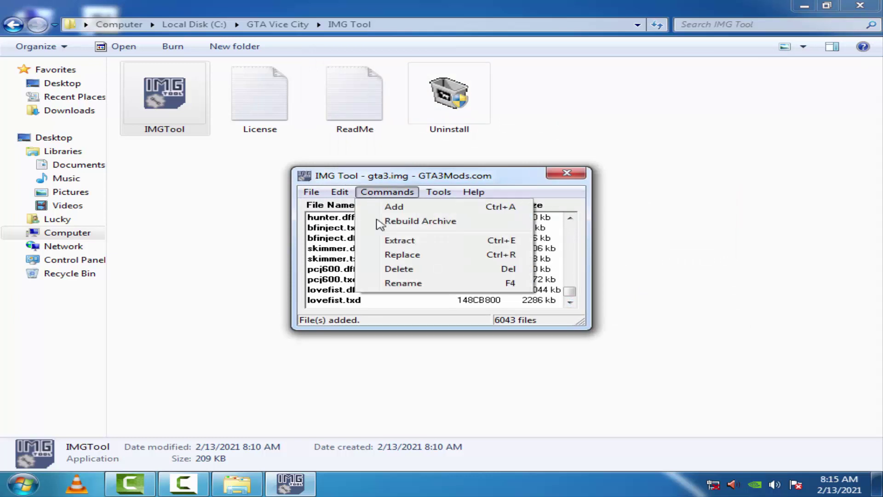
{"action": "left_click", "coordinate": [389, 221]}
{"action": "left_click", "coordinate": [410, 277]}
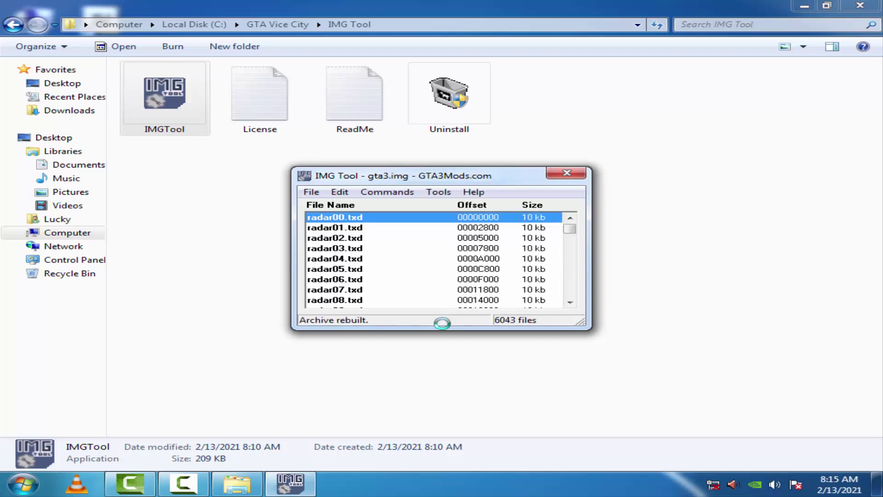
- Launch GTA Vice ultimate Trainer from the GTA Vice City folder, start Vice City from it and begin a new game
{"action": "left_click", "coordinate": [16, 27]}
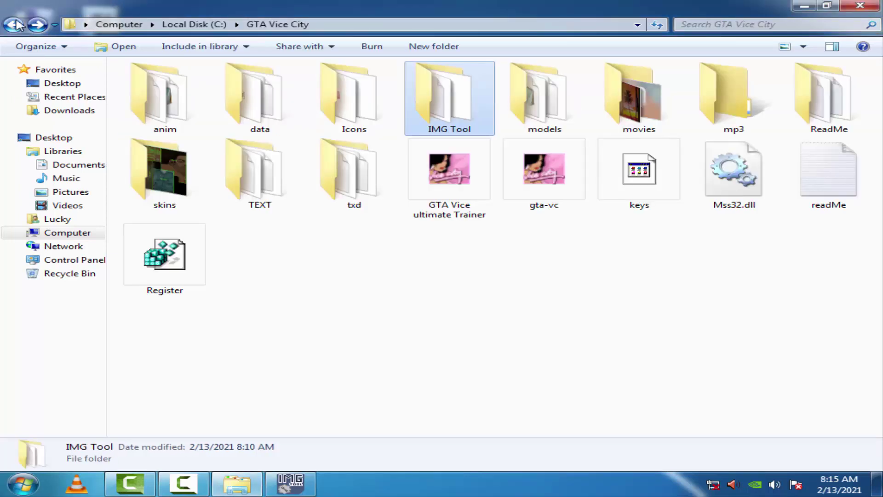
{"action": "double_click", "coordinate": [442, 216]}
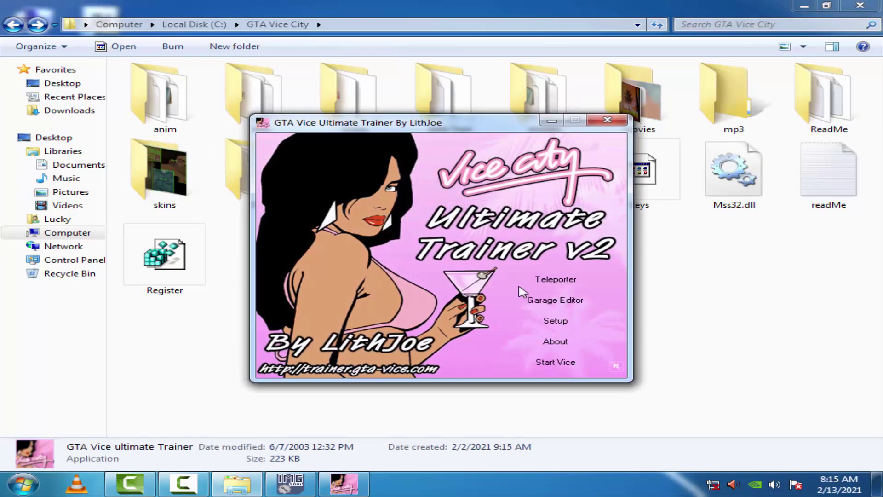
{"action": "left_click", "coordinate": [555, 362]}
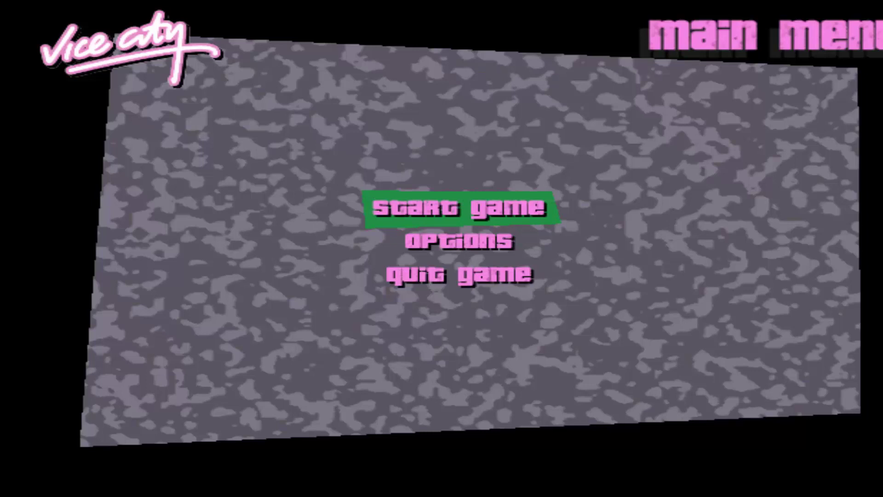
{"action": "key", "text": "Return"}
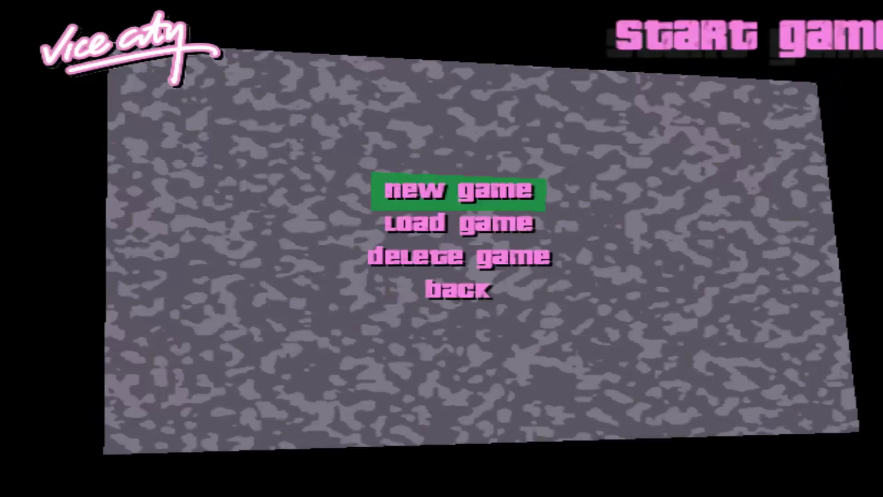
{"action": "key", "text": "Return"}
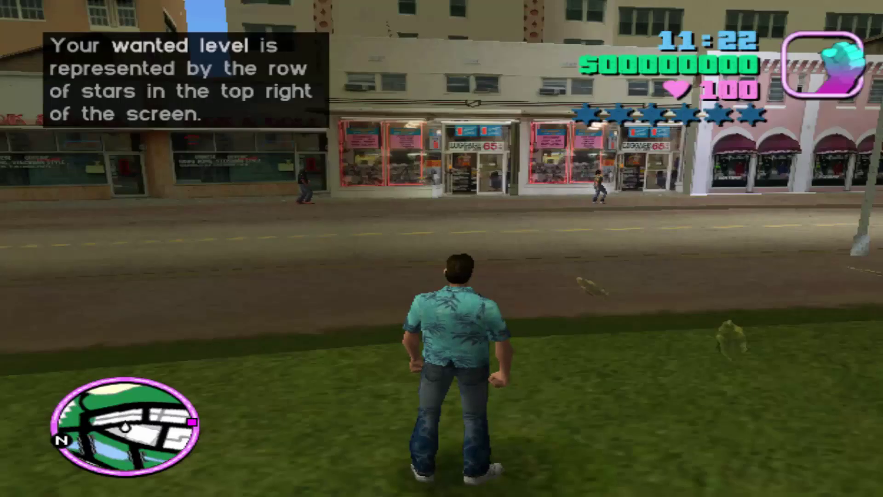
- Spawn the replaced lovefist car with the ROCKANDROLLCAR cheat, run over to it and get in
{"action": "key", "text": "c"}
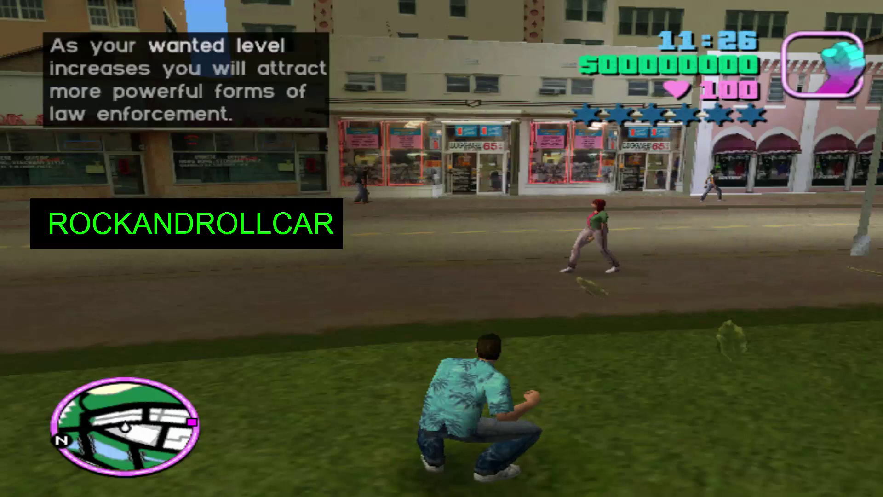
{"action": "type", "text": "rw"}
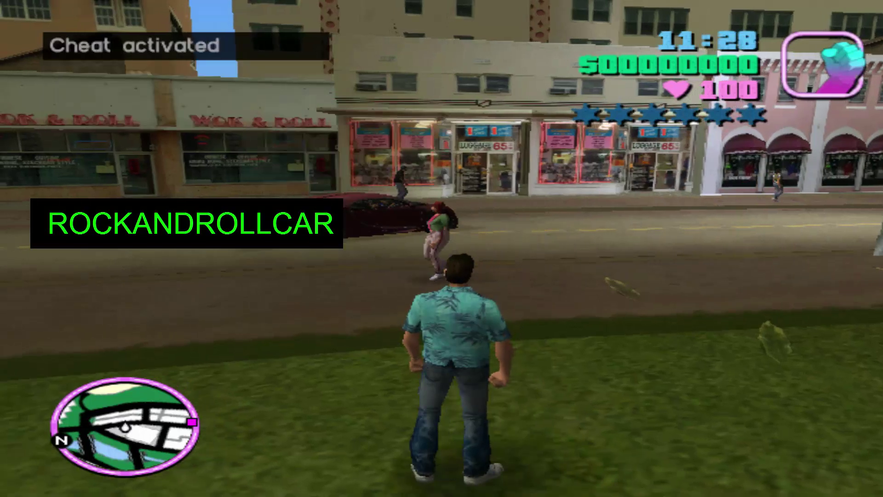
{"action": "type", "text": "w"}
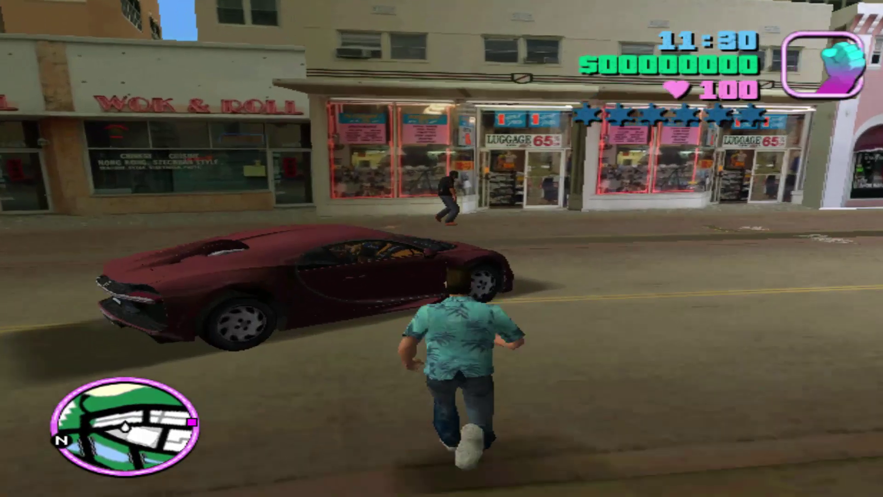
{"action": "type", "text": "f"}
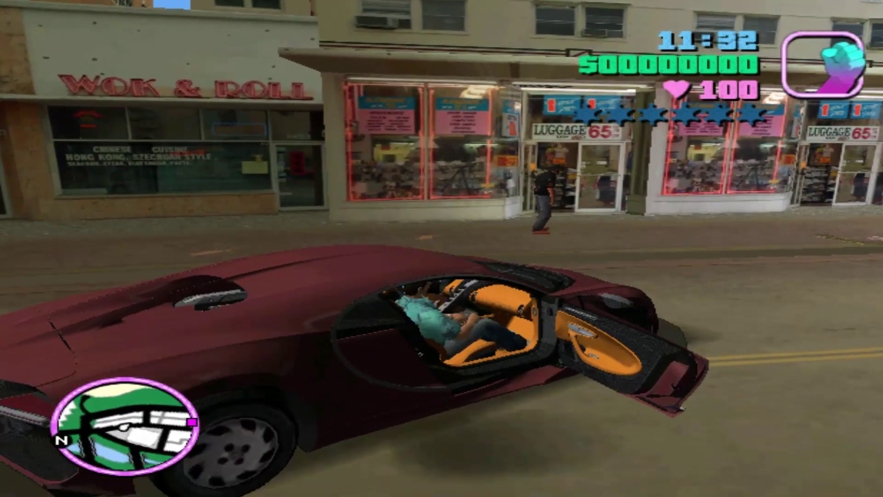
{"action": "type", "text": "w"}
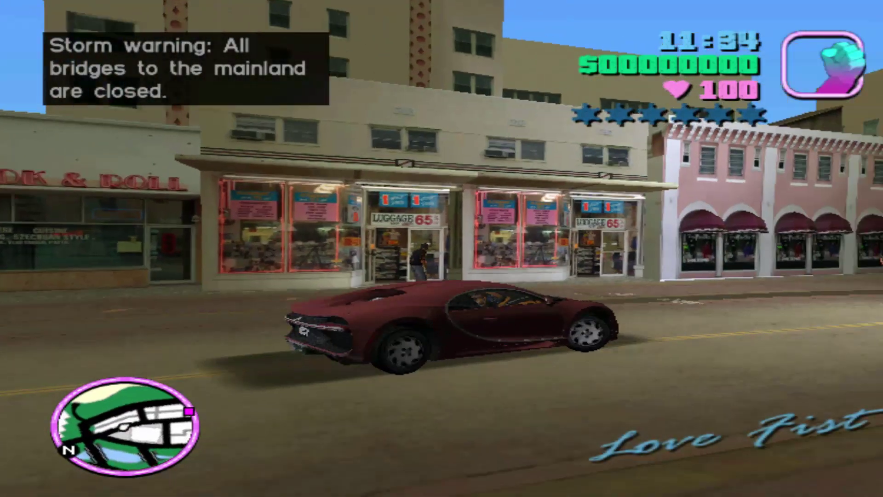
{"action": "type", "text": "w"}
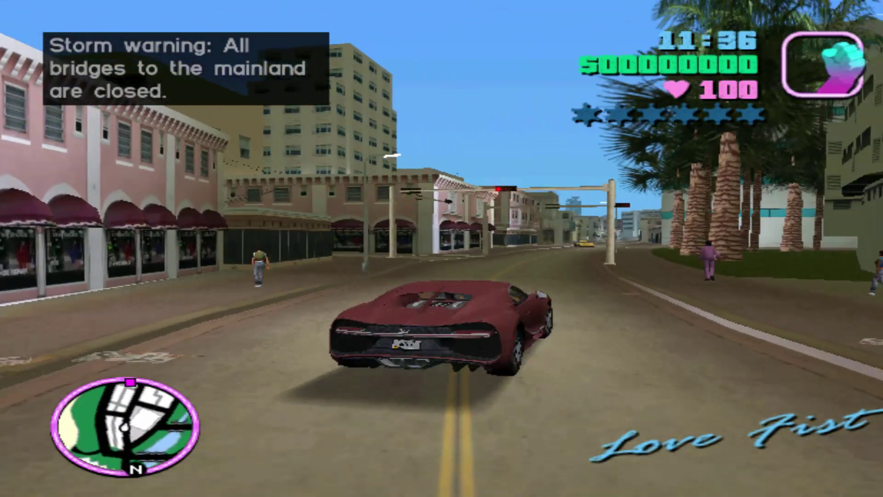
{"action": "type", "text": "wq"}
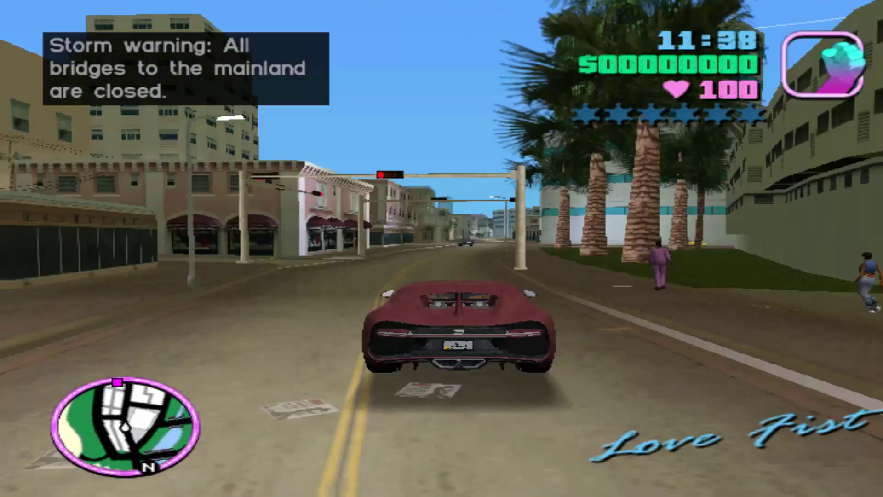
{"action": "type", "text": "qw"}
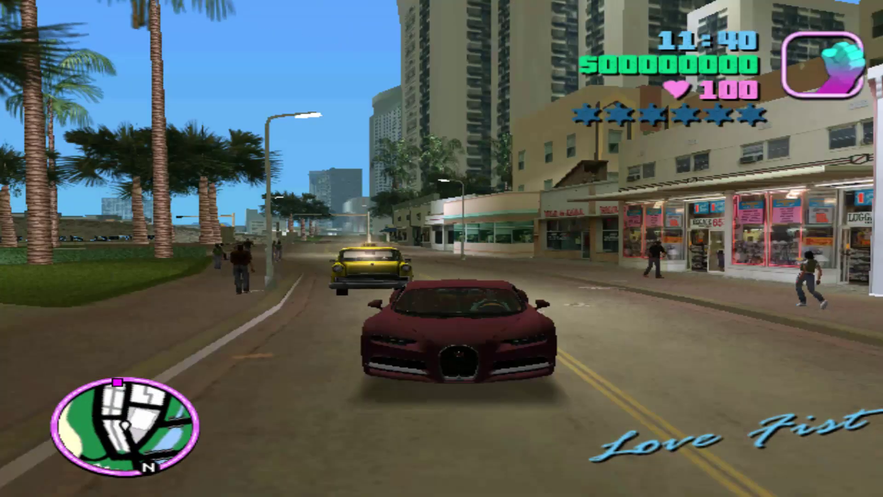
{"action": "type", "text": "w"}
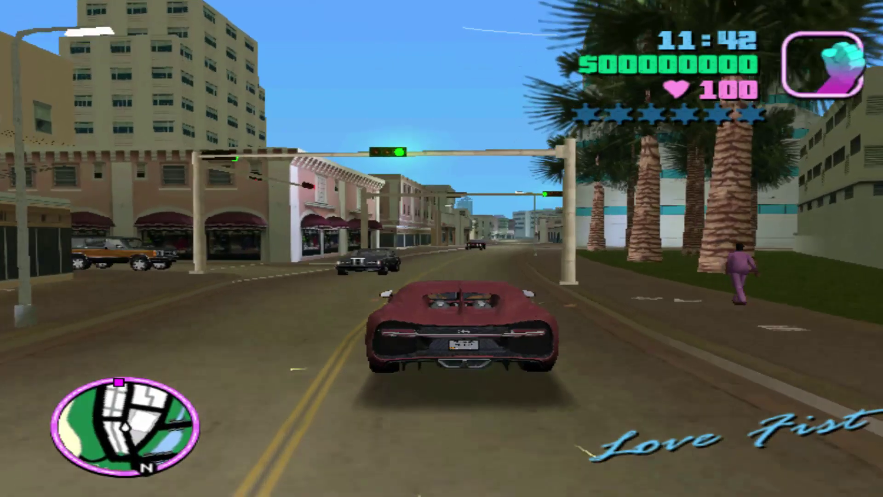
{"action": "type", "text": "wa"}
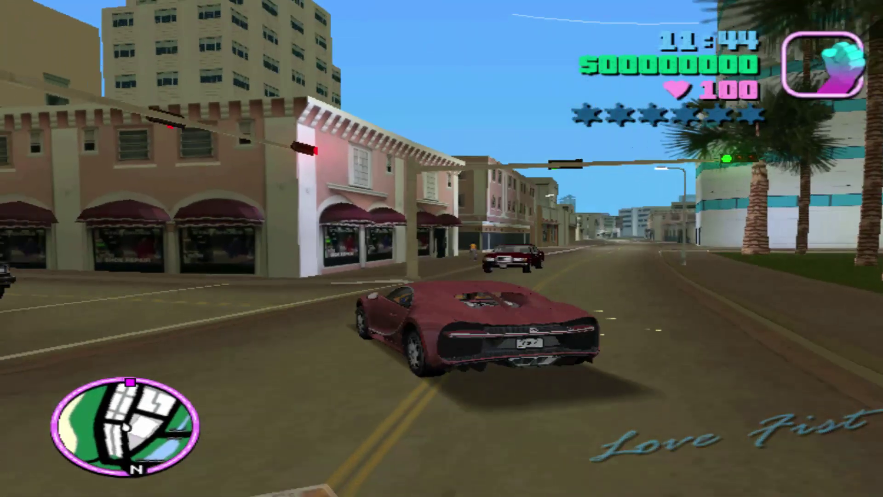
{"action": "type", "text": "wa"}
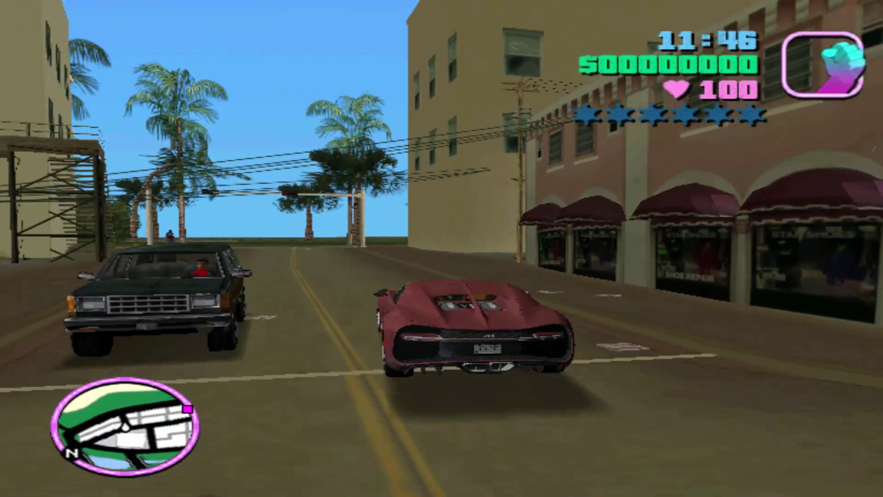
{"action": "type", "text": "w"}
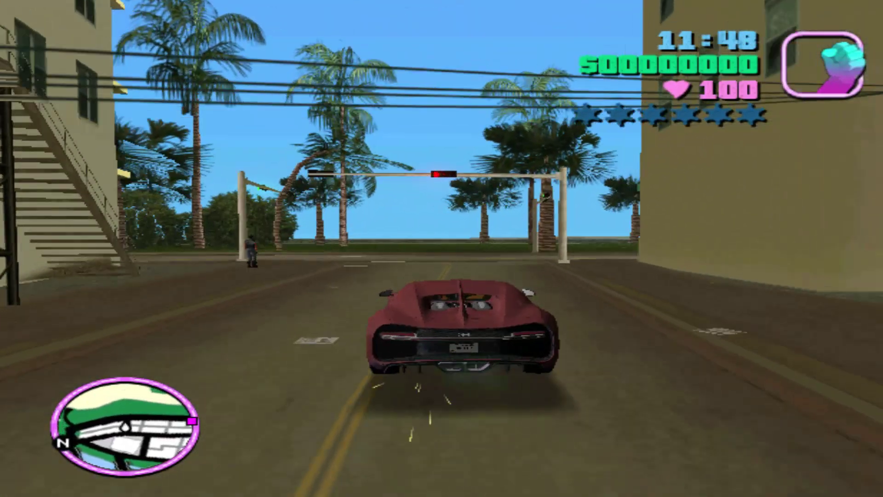
{"action": "type", "text": "dw"}
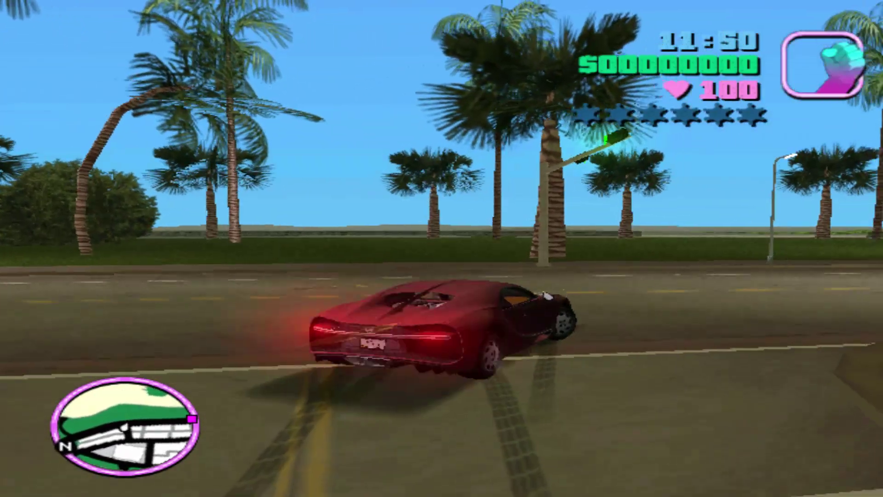
{"action": "type", "text": "dw"}
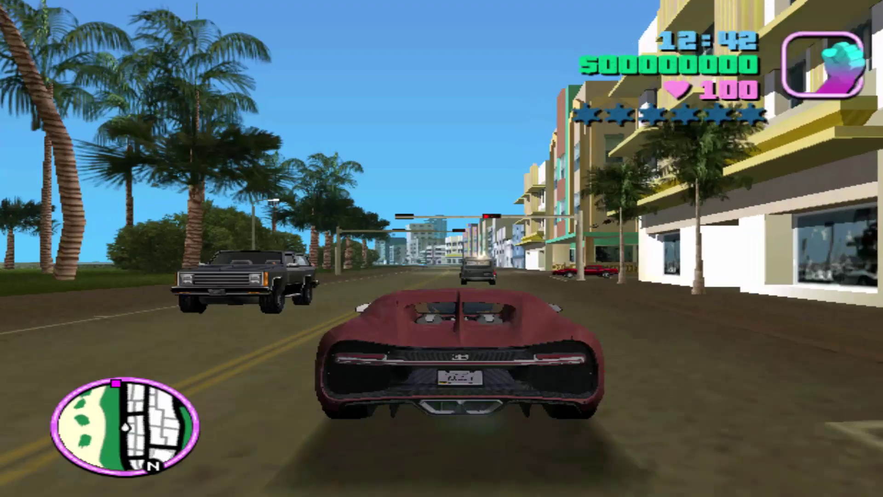
{"action": "key", "text": "w"}
{"action": "key", "text": "v"}
{"action": "key", "text": "w"}
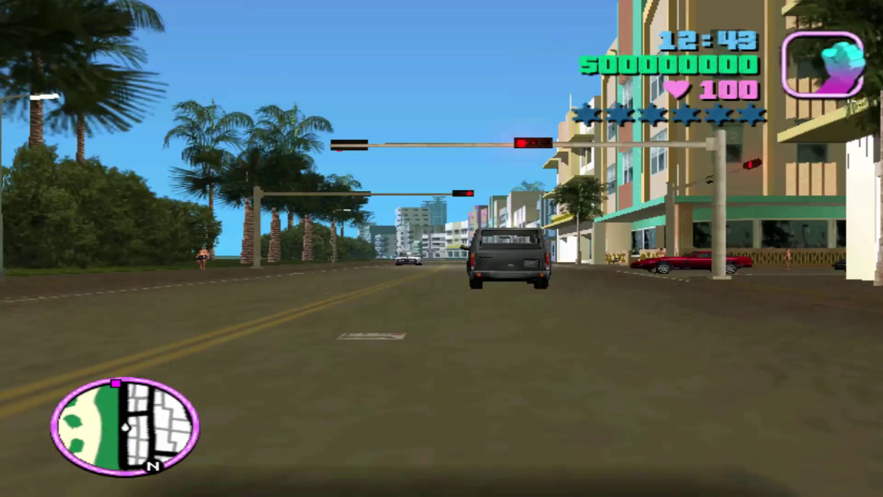
{"action": "key", "text": "v"}
{"action": "key", "text": "w"}
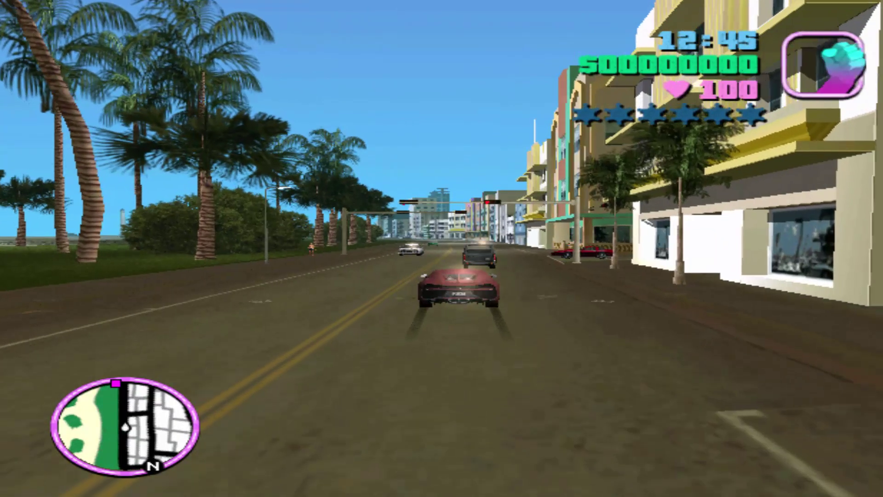
{"action": "key", "text": "w"}
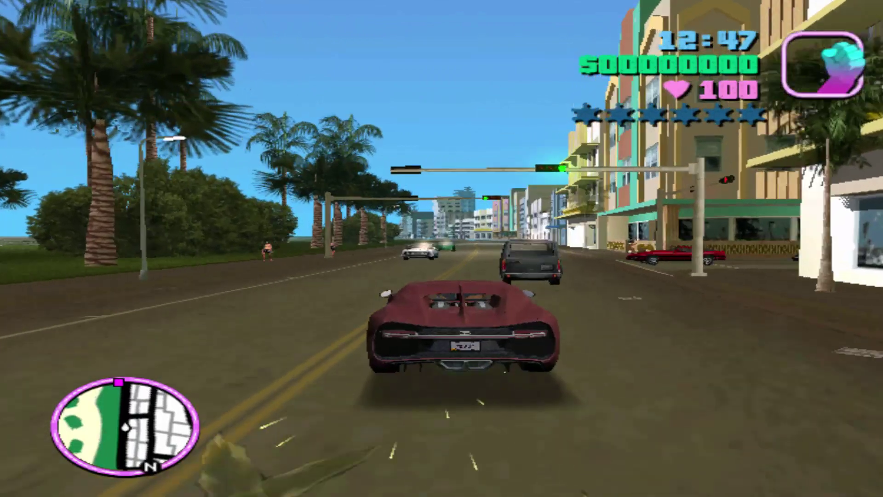